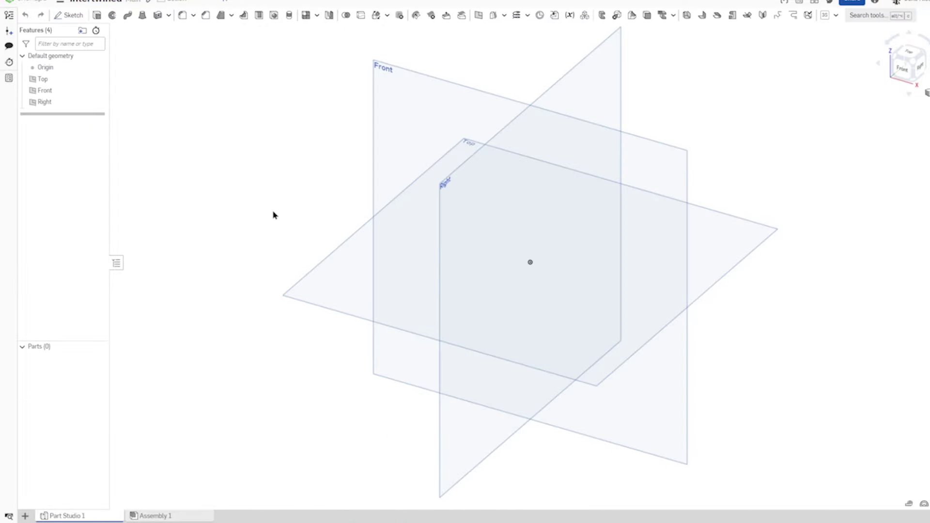
# - Start a sketch on the Top plane, viewed normal to it, and hide the default planes
pyautogui.press('s')
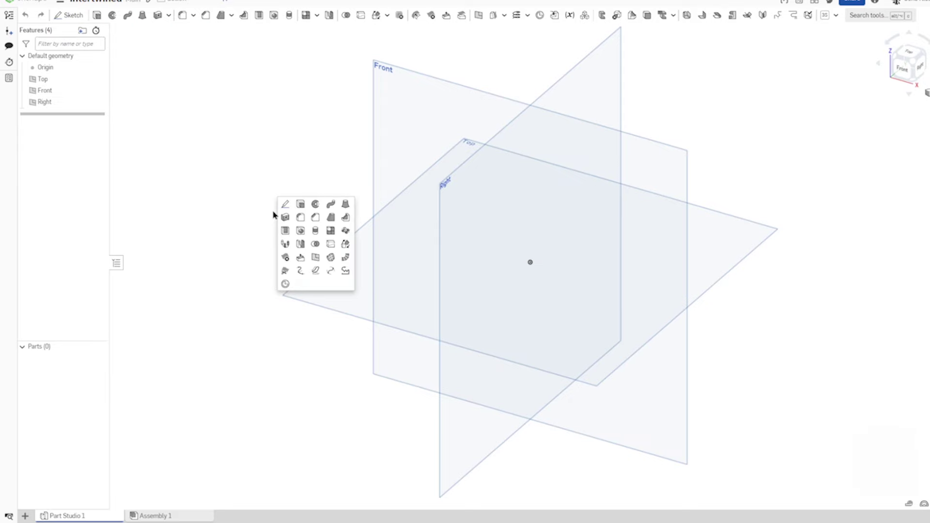
pyautogui.click(285, 207)
pyautogui.click(302, 279)
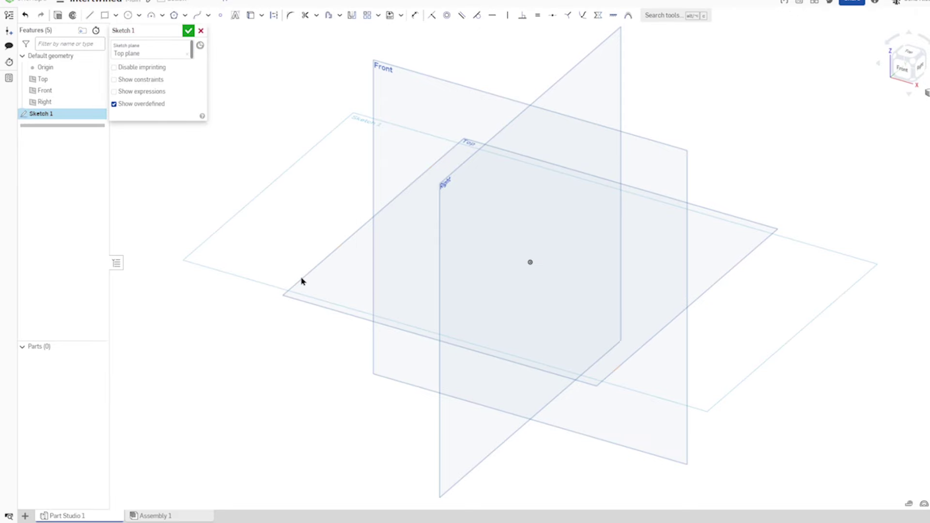
pyautogui.press('n')
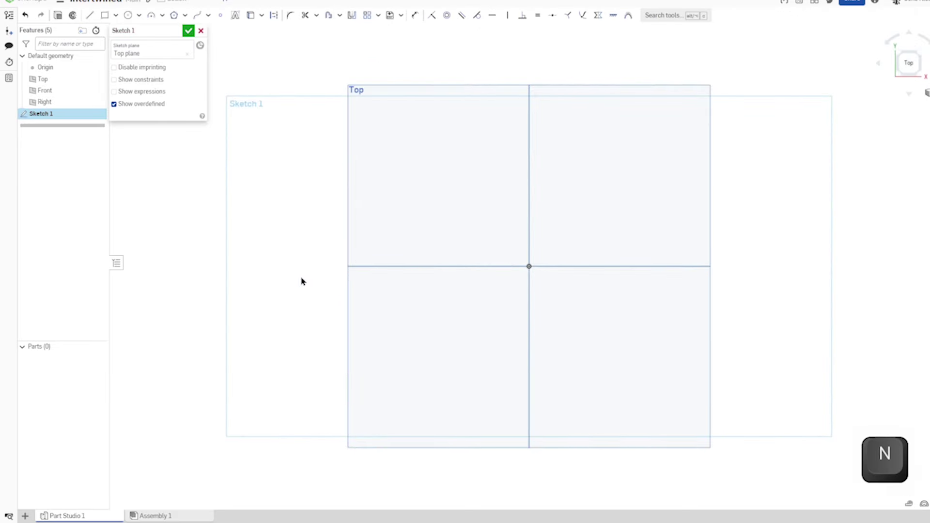
pyautogui.press('p')
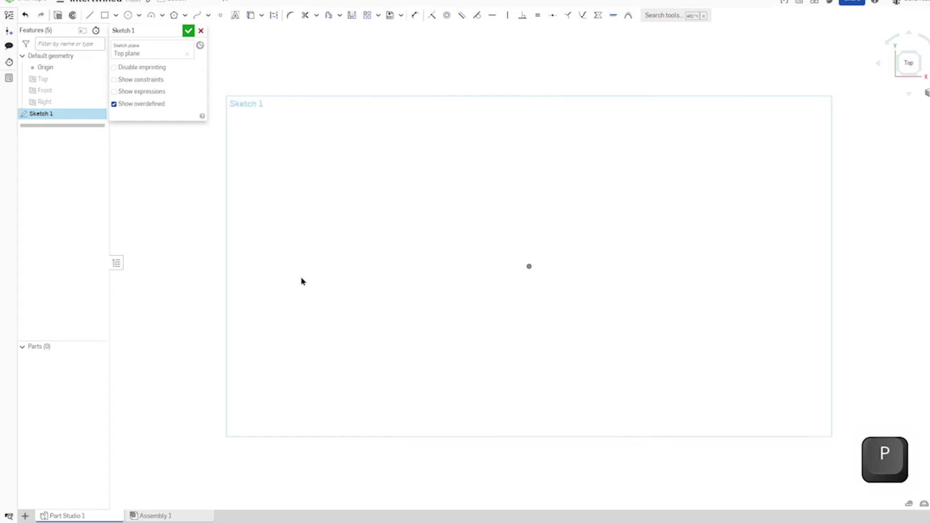
# - Draw a circle directly above the origin with a diameter of 60 mm
pyautogui.press('c')
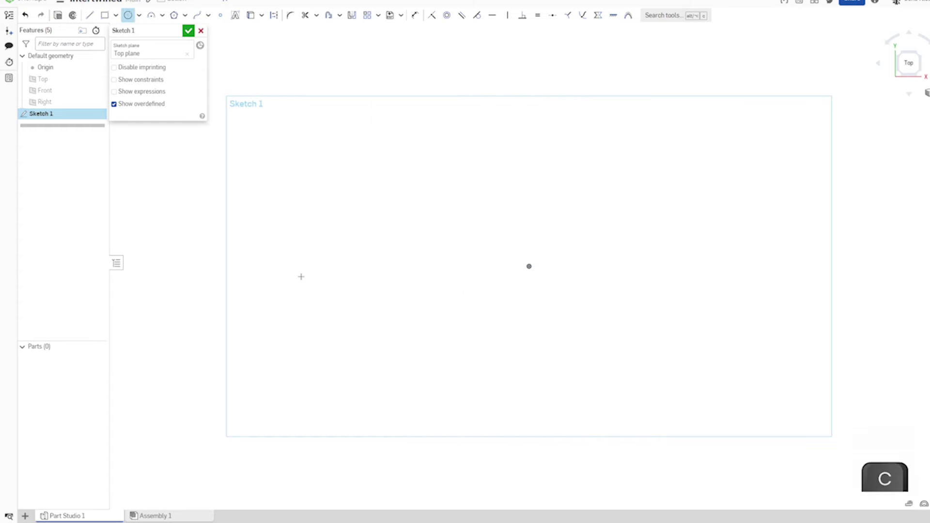
pyautogui.click(529, 179)
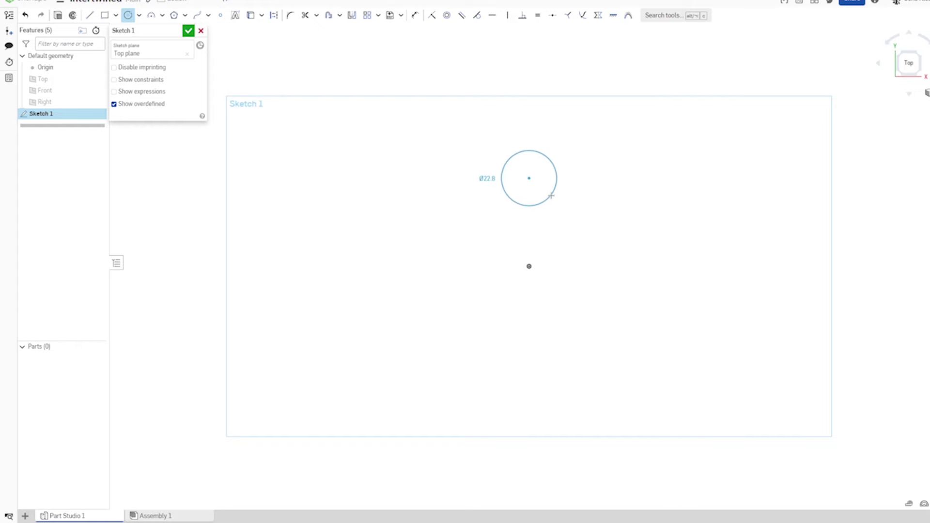
pyautogui.click(551, 196)
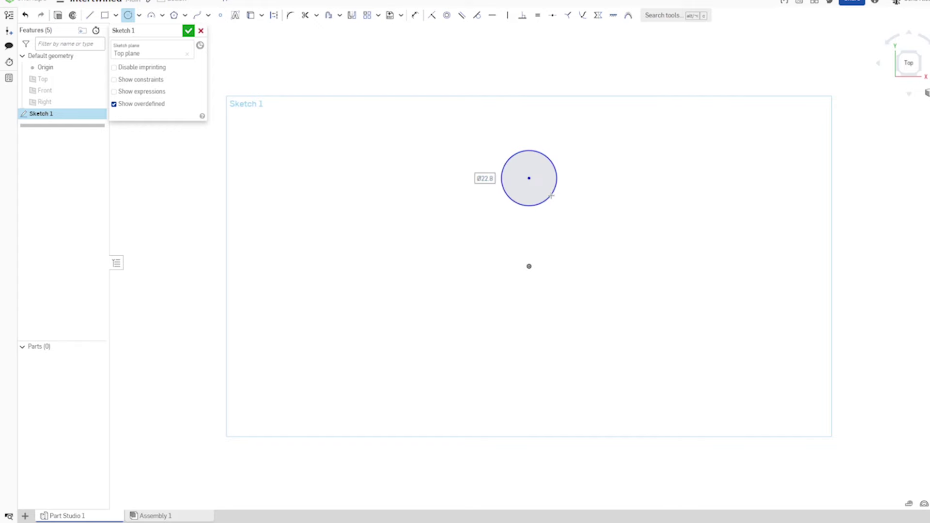
pyautogui.write('60')
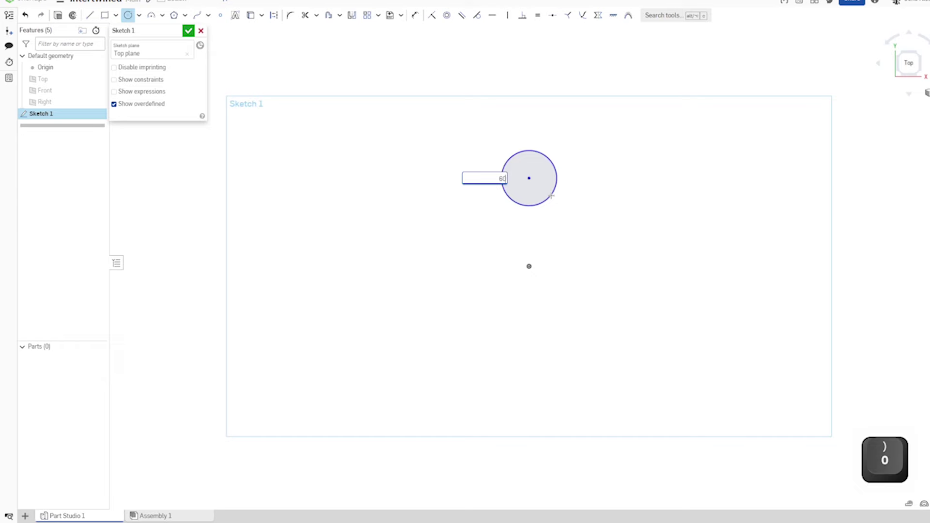
pyautogui.press('Return')
pyautogui.press('Escape')
# - Align the circle's centre vertically with the origin and set the distance between them to 60 mm
pyautogui.press('v')
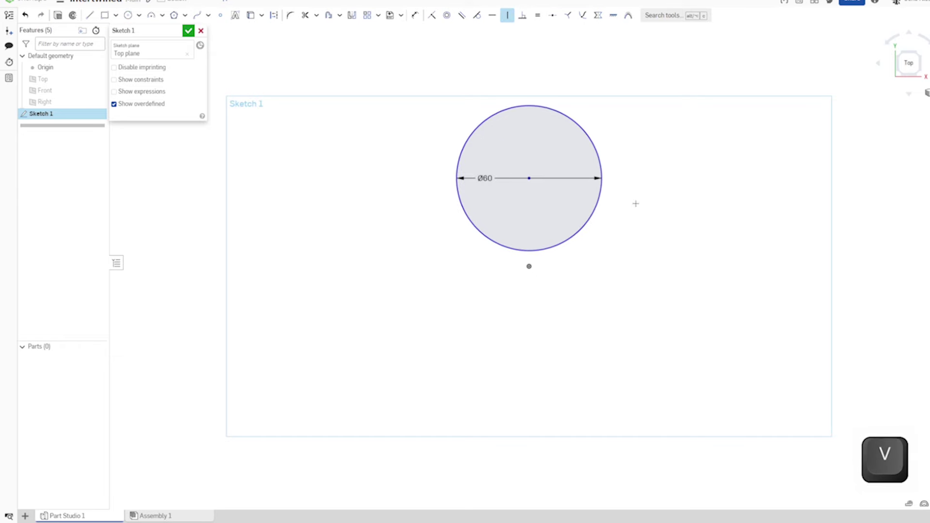
pyautogui.click(530, 178)
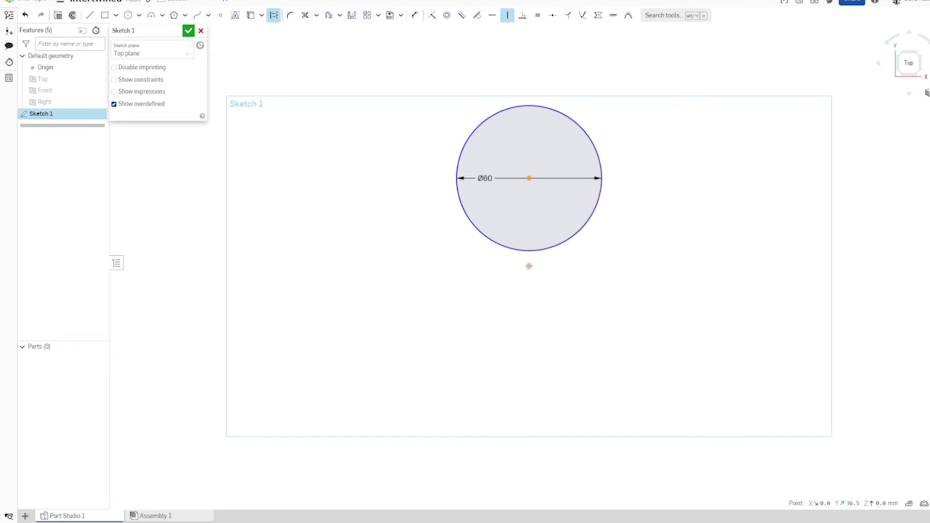
pyautogui.click(529, 266)
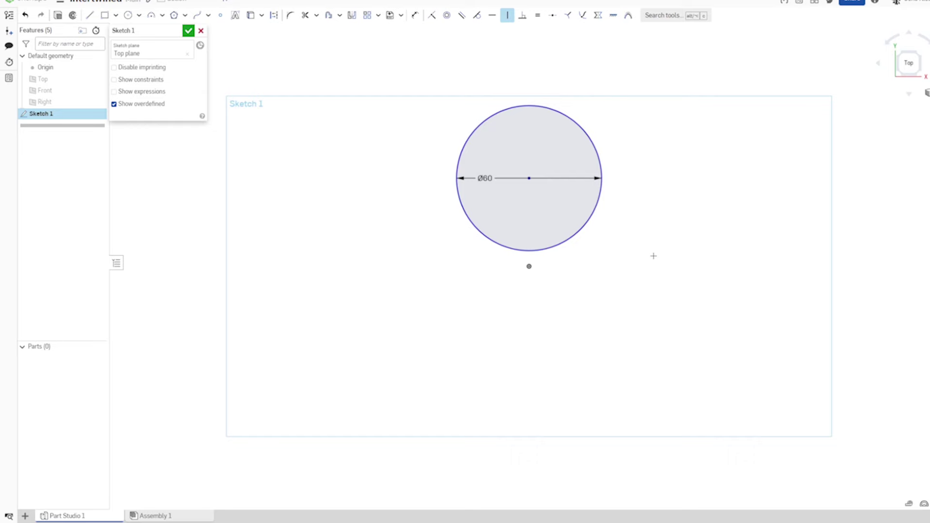
pyautogui.press('d')
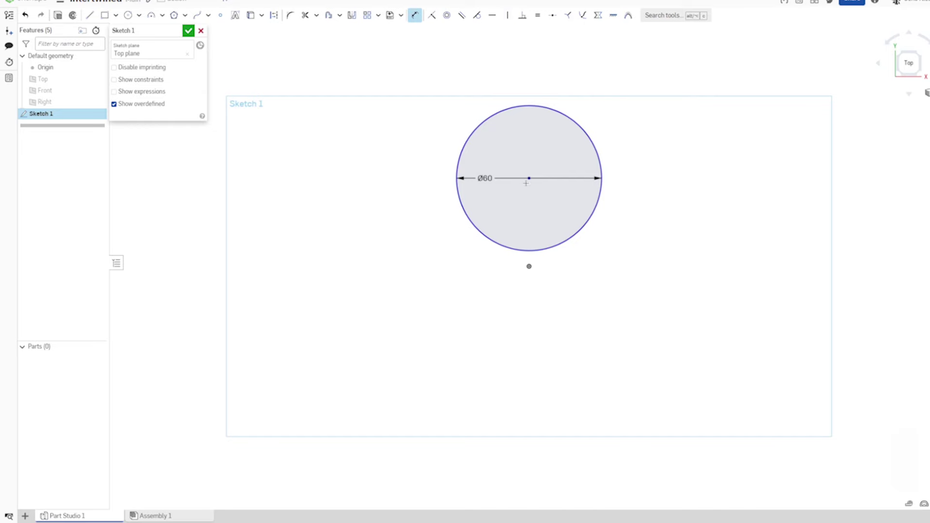
pyautogui.click(528, 265)
pyautogui.click(603, 263)
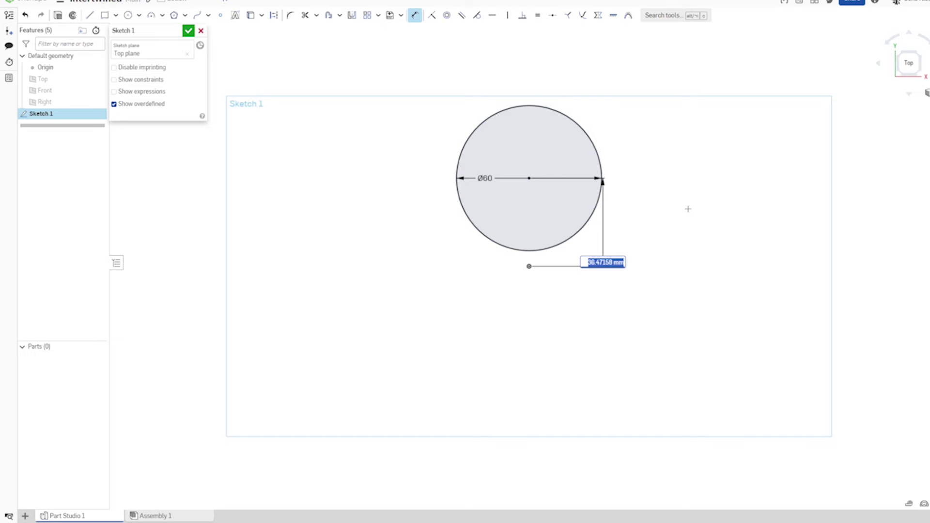
pyautogui.write('60')
pyautogui.press('Return')
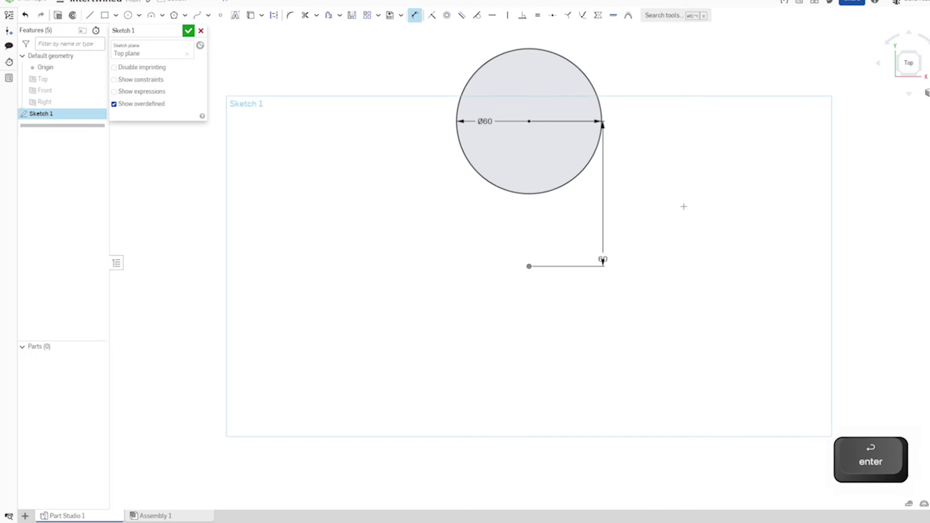
pyautogui.press('Escape')
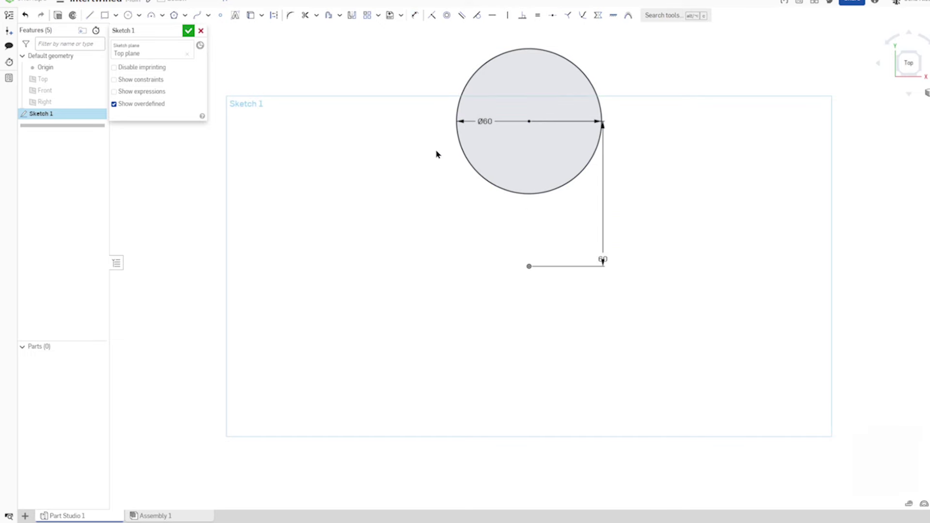
# - Create a circular pattern of the 60 mm circle around the origin with 6 instances
pyautogui.click(378, 15)
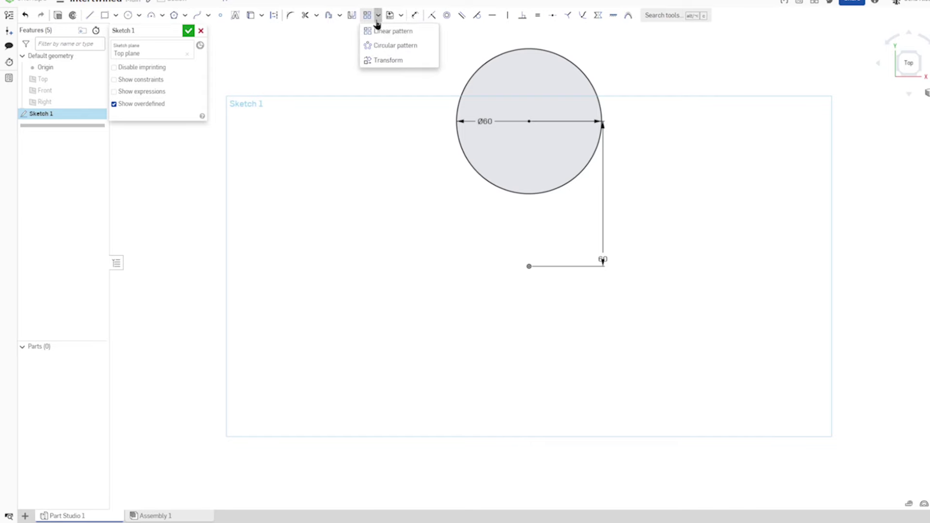
pyautogui.click(387, 47)
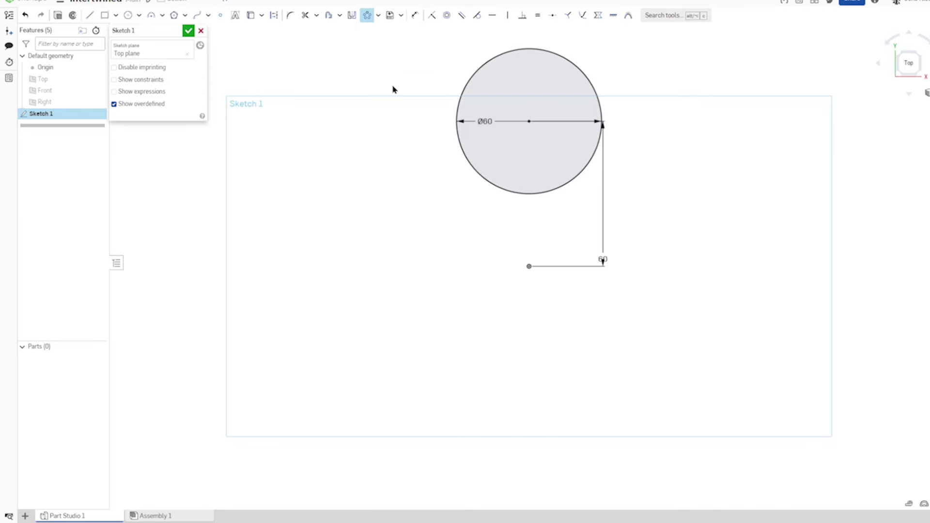
pyautogui.click(460, 98)
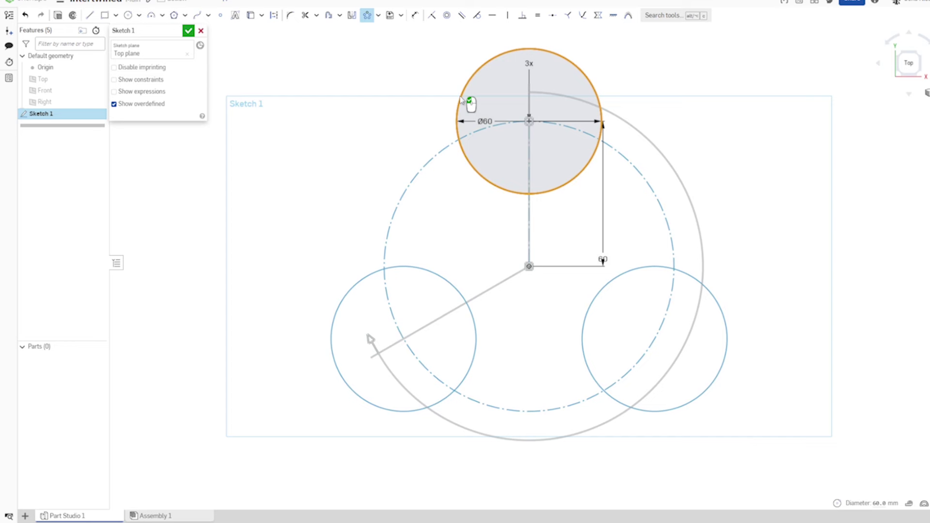
pyautogui.click(529, 63)
pyautogui.write('6')
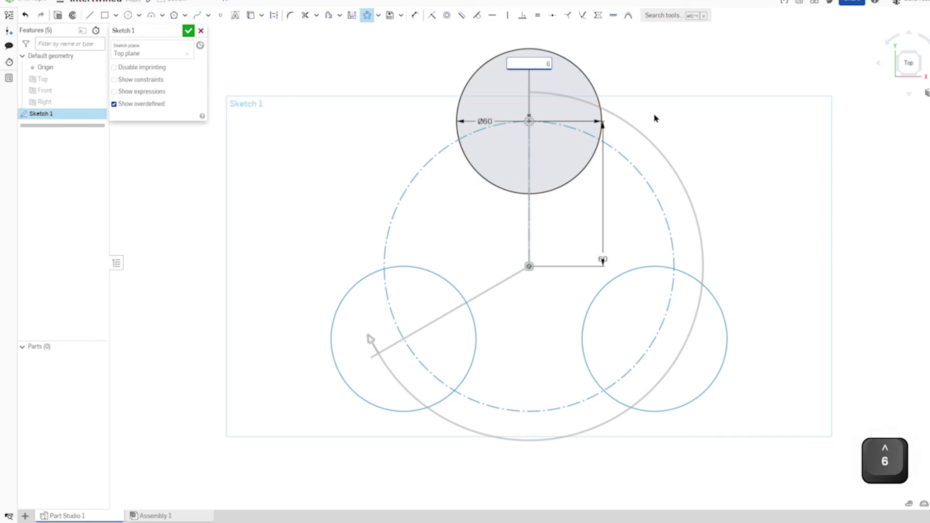
pyautogui.press('Tab')
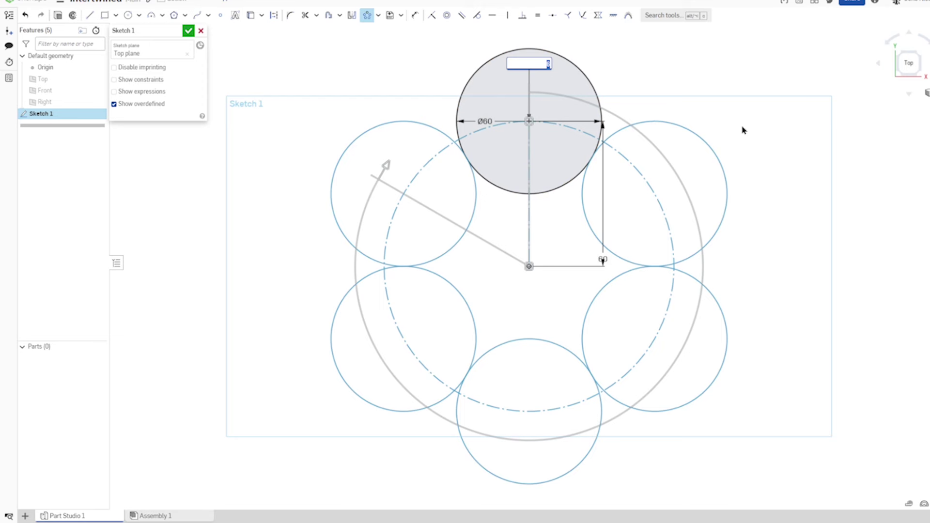
pyautogui.press('Return')
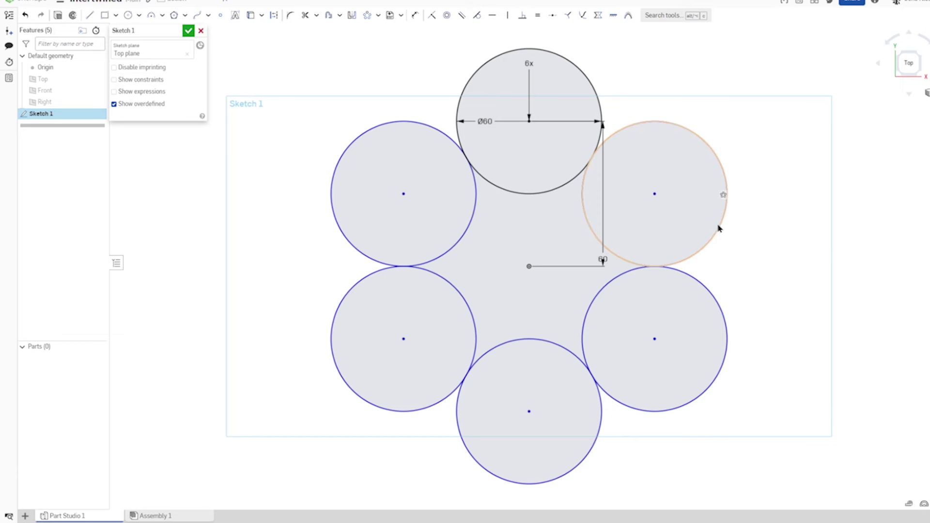
# - Test the patterned circles for free movement and make the pattern's centre point coincident with the origin
pyautogui.moveTo(721, 229); pyautogui.dragTo(741, 225)
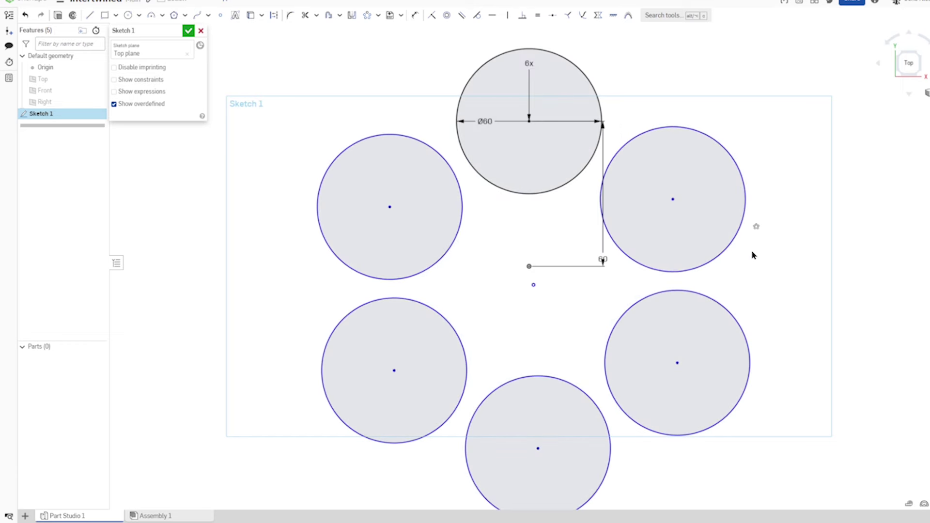
pyautogui.press('t')
pyautogui.press('t')
pyautogui.click(534, 286)
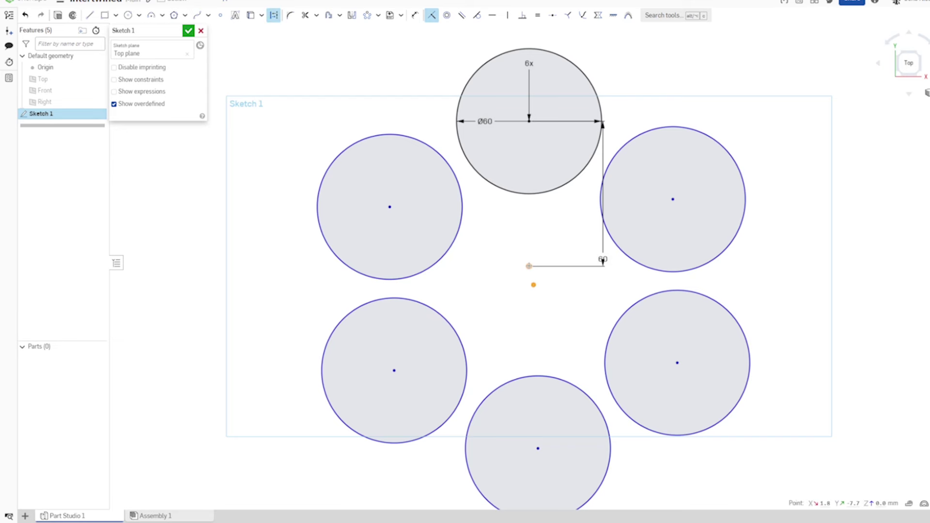
pyautogui.click(529, 266)
pyautogui.press('Escape')
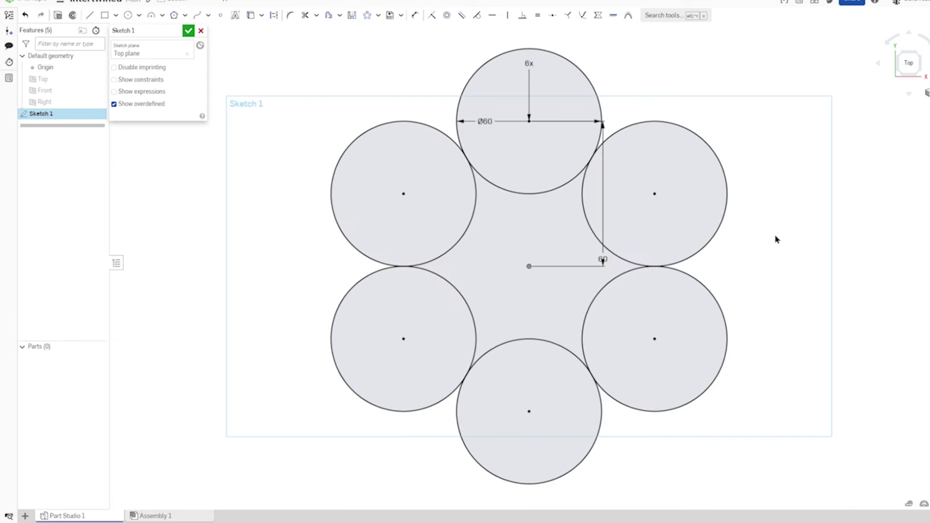
# - Trim away the circles' inner arcs and fillet the notch between the top and upper-right lobes with a 30 mm radius
pyautogui.press('m')
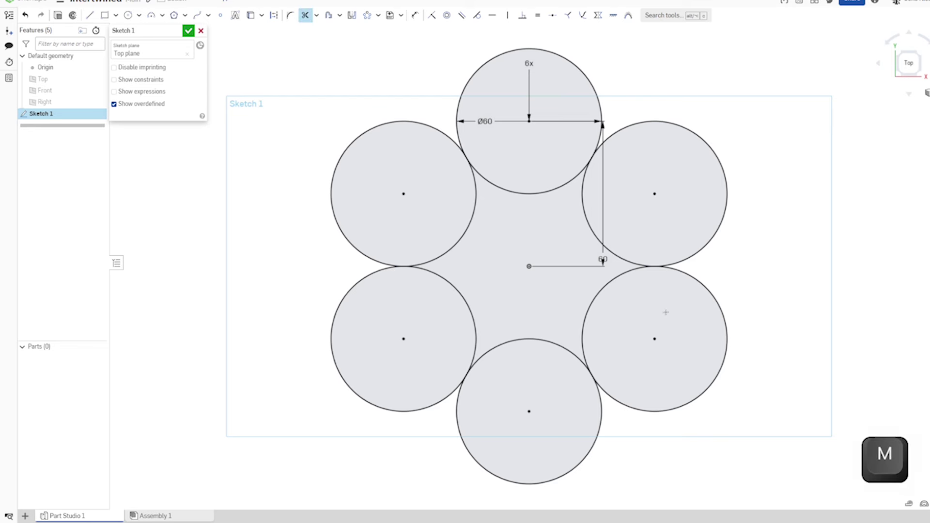
pyautogui.moveTo(606, 338)
pyautogui.mouseDown()
pyautogui.moveTo(553, 370)
pyautogui.moveTo(467, 362)
pyautogui.moveTo(434, 324)
pyautogui.moveTo(431, 244)
pyautogui.moveTo(482, 178)
pyautogui.moveTo(542, 179)
pyautogui.moveTo(596, 220)
pyautogui.mouseUp()
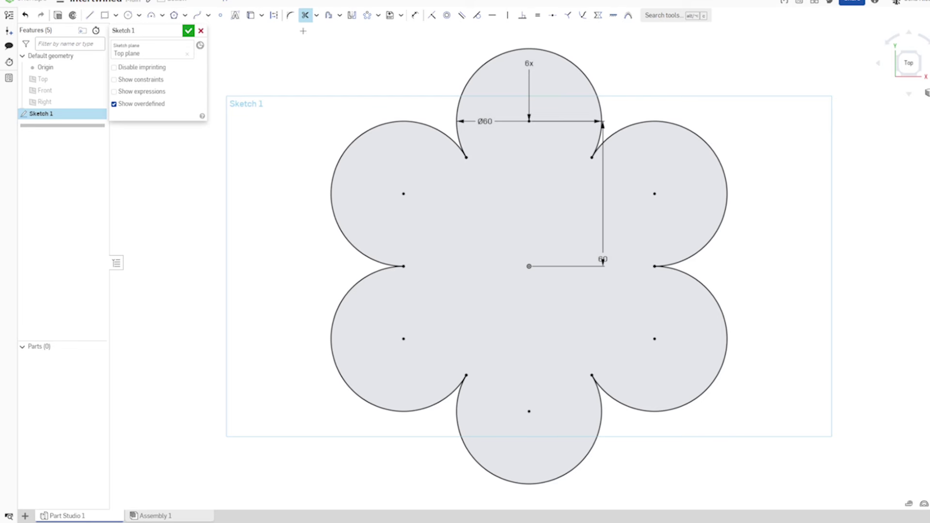
pyautogui.click(289, 16)
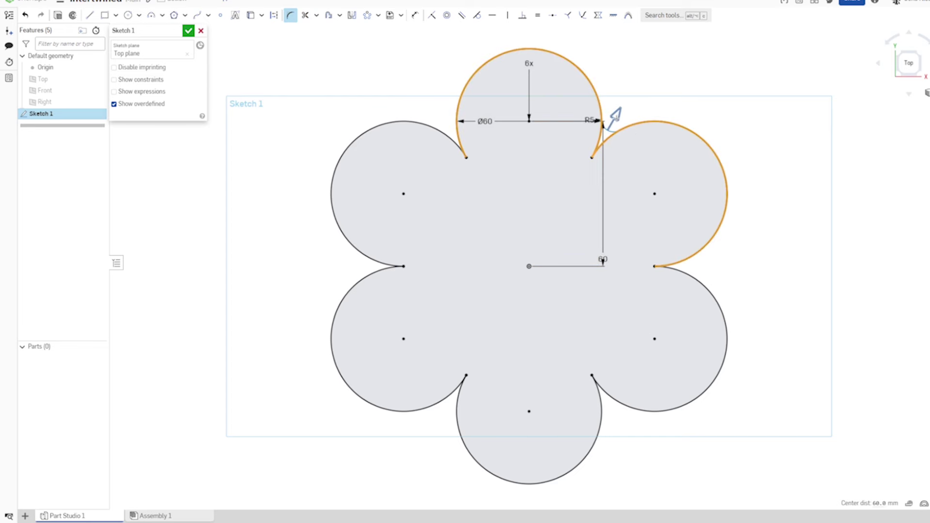
pyautogui.click(626, 111)
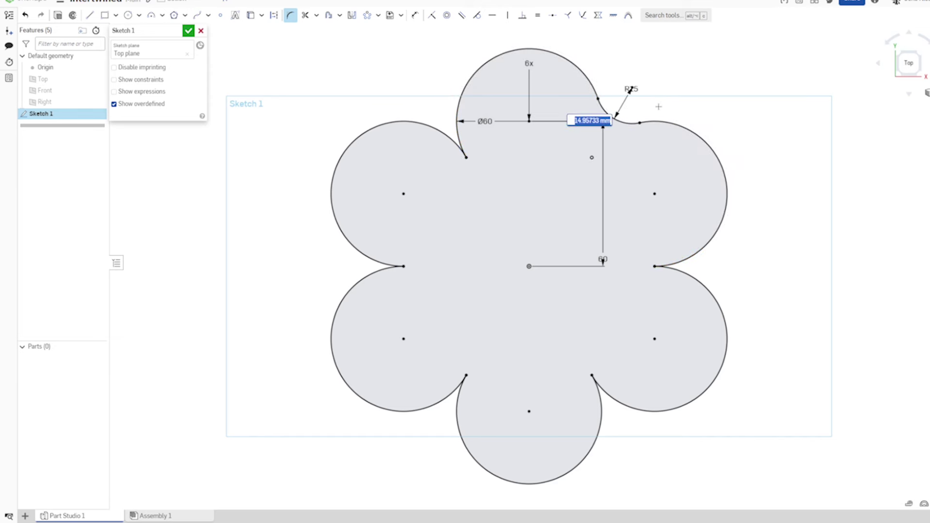
pyautogui.write('10')
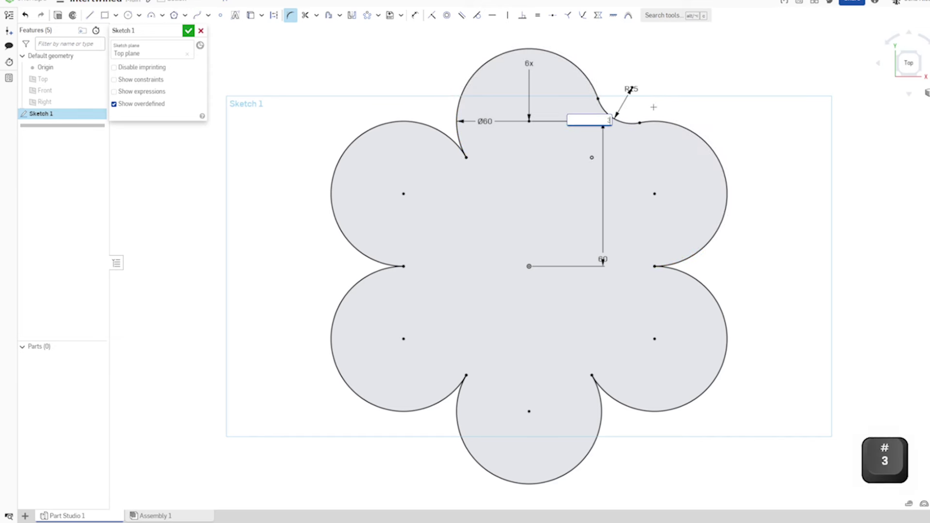
pyautogui.press('Return')
pyautogui.press('Escape')
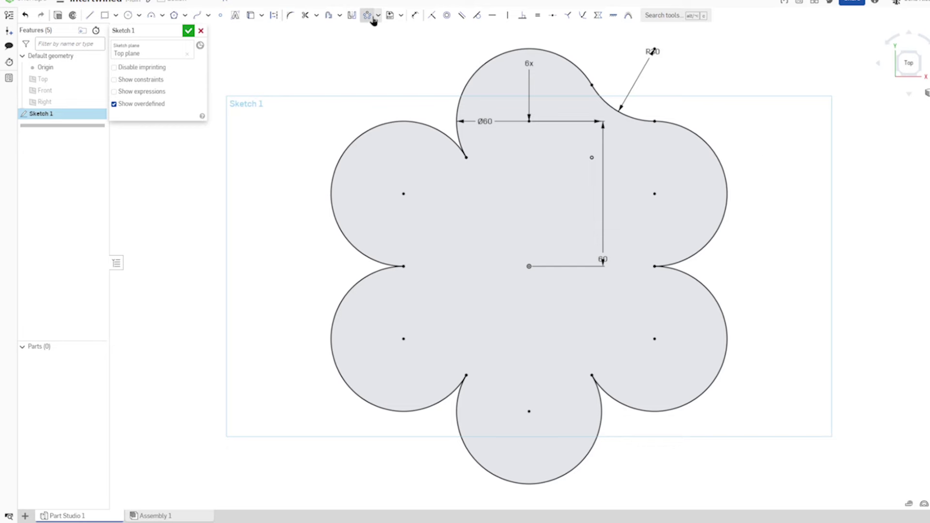
# - Create a circular pattern of the 30 mm fillet arc around the origin with 6 instances
pyautogui.click(367, 15)
pyautogui.click(624, 119)
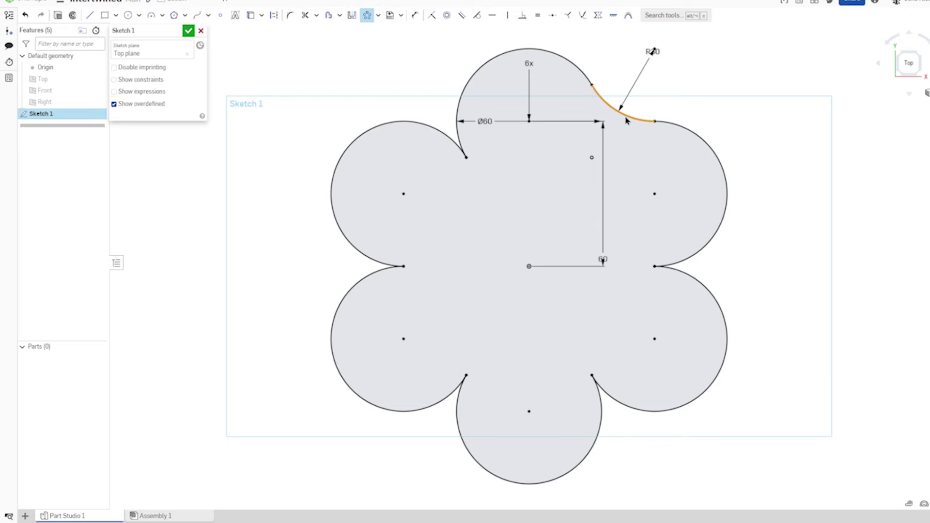
pyautogui.moveTo(652, 51); pyautogui.dragTo(695, 64)
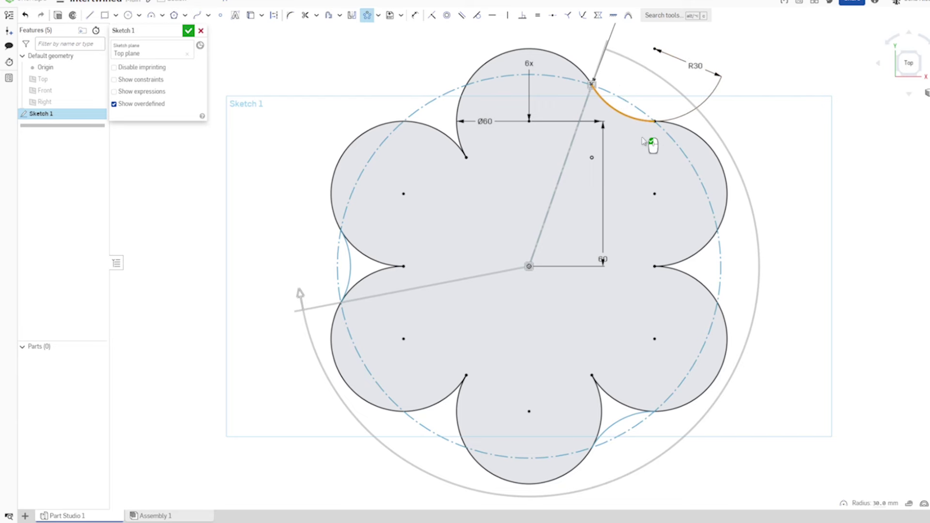
pyautogui.scroll(-1, 677, 192)
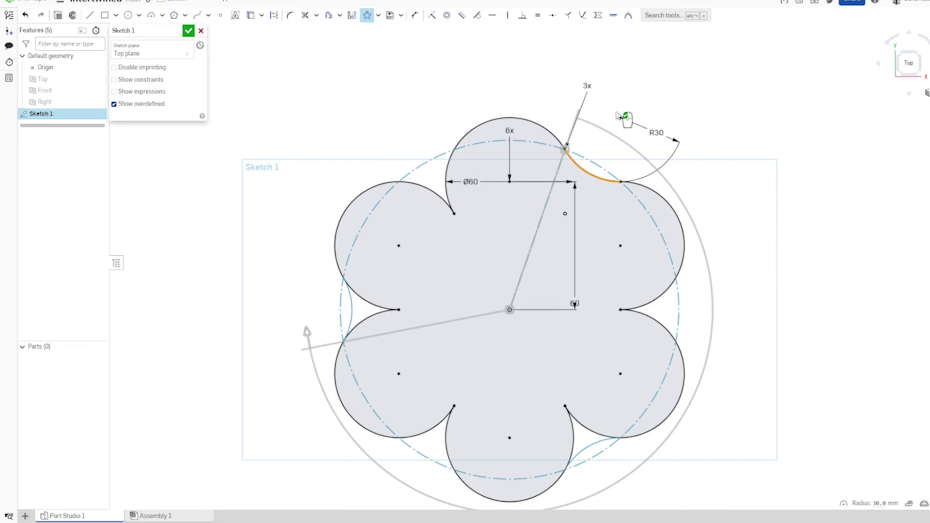
pyautogui.click(590, 85)
pyautogui.doubleClick(589, 86)
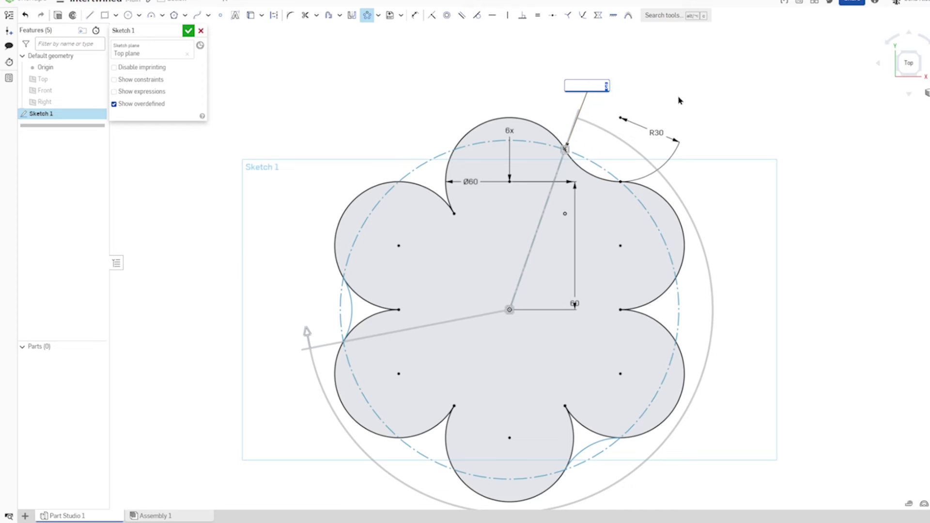
pyautogui.write('6')
pyautogui.press('Return')
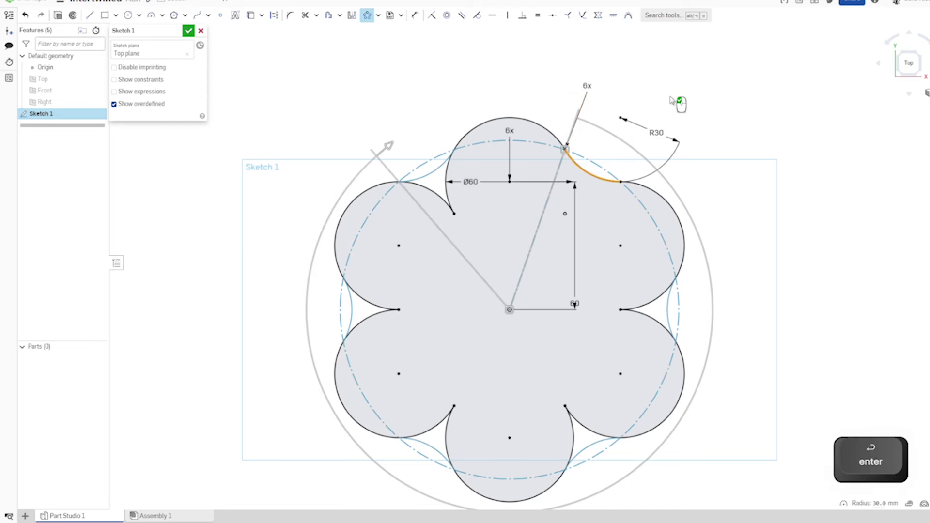
pyautogui.click(672, 100)
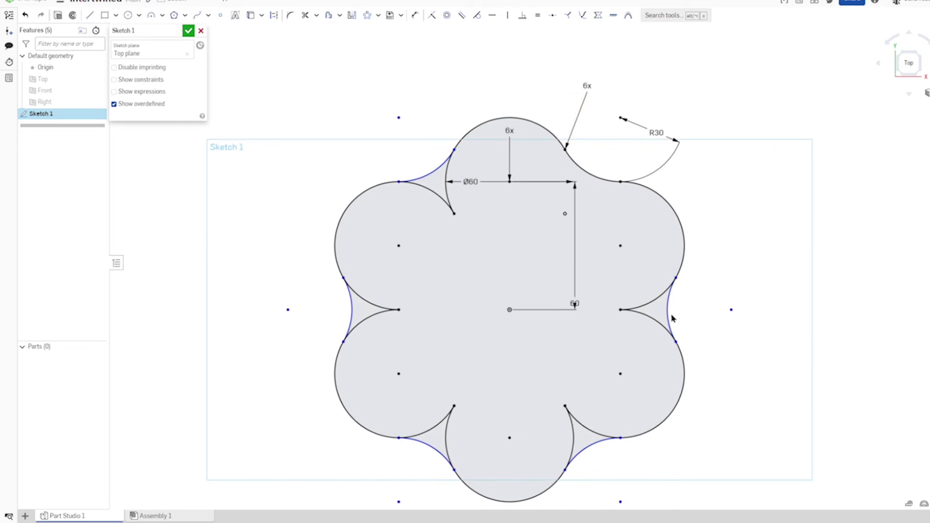
# - Test the patterned arcs for free movement and make their pattern centre point coincident with the origin
pyautogui.moveTo(667, 320); pyautogui.dragTo(682, 319)
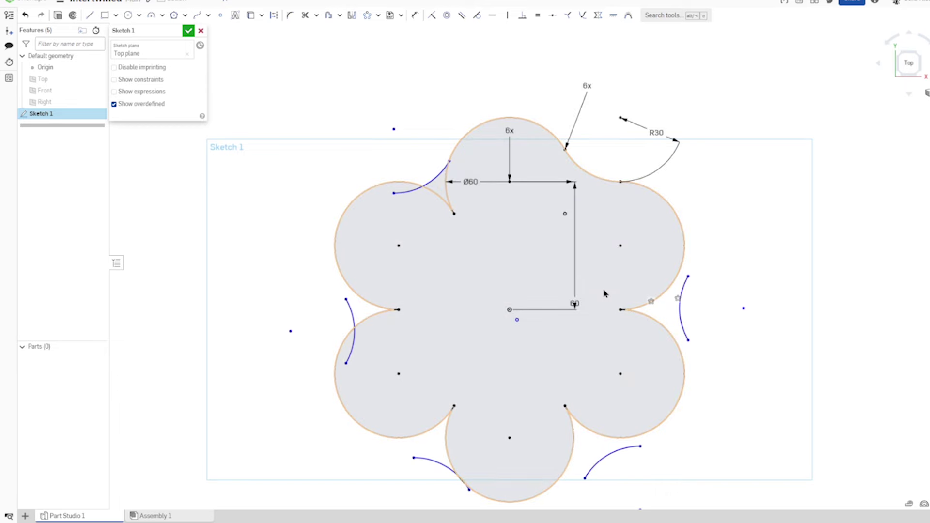
pyautogui.press('i')
pyautogui.click(516, 320)
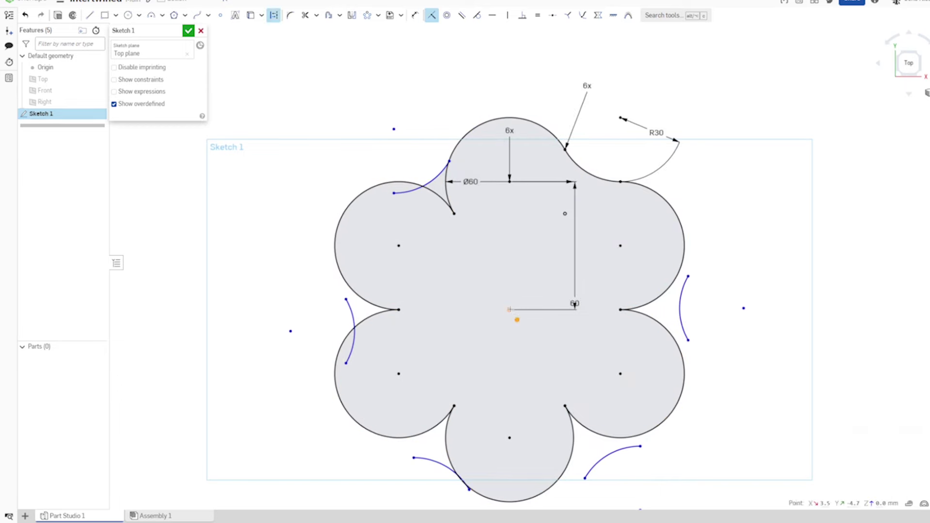
pyautogui.click(509, 310)
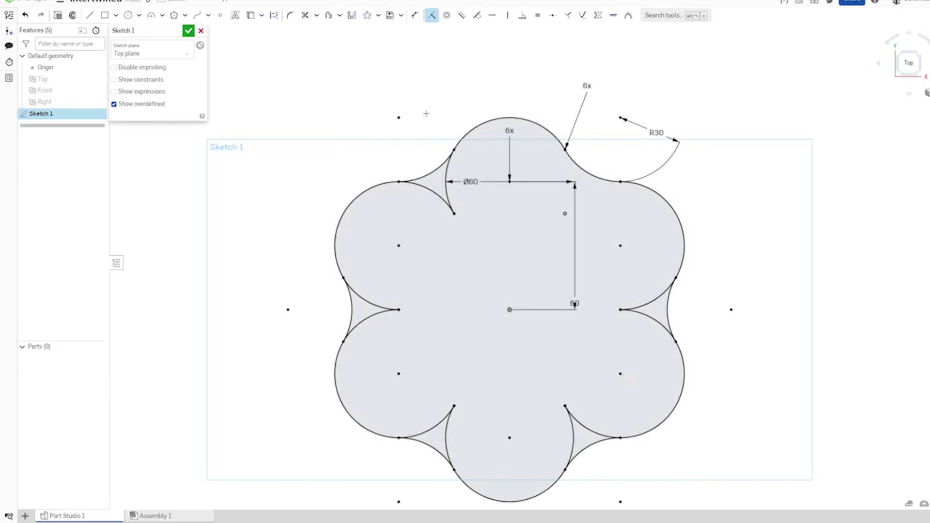
# - Trim the leftover lobe arcs inside the five remaining notches and finish the sketch
pyautogui.press('m')
pyautogui.moveTo(634, 266)
pyautogui.mouseDown()
pyautogui.moveTo(634, 325)
pyautogui.moveTo(614, 370)
pyautogui.moveTo(575, 419)
pyautogui.moveTo(517, 451)
pyautogui.moveTo(400, 405)
pyautogui.moveTo(382, 338)
pyautogui.moveTo(398, 221)
pyautogui.moveTo(457, 204)
pyautogui.mouseUp()
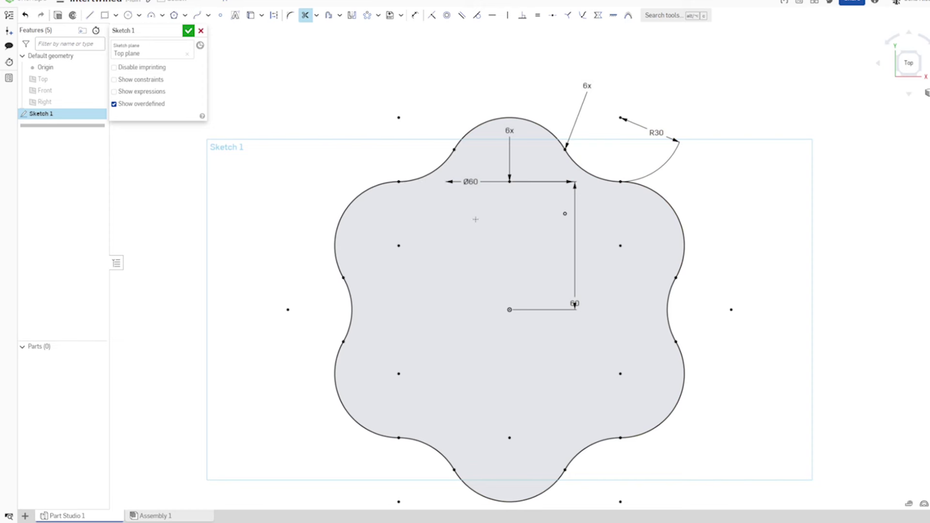
pyautogui.press('Escape')
pyautogui.click(188, 31)
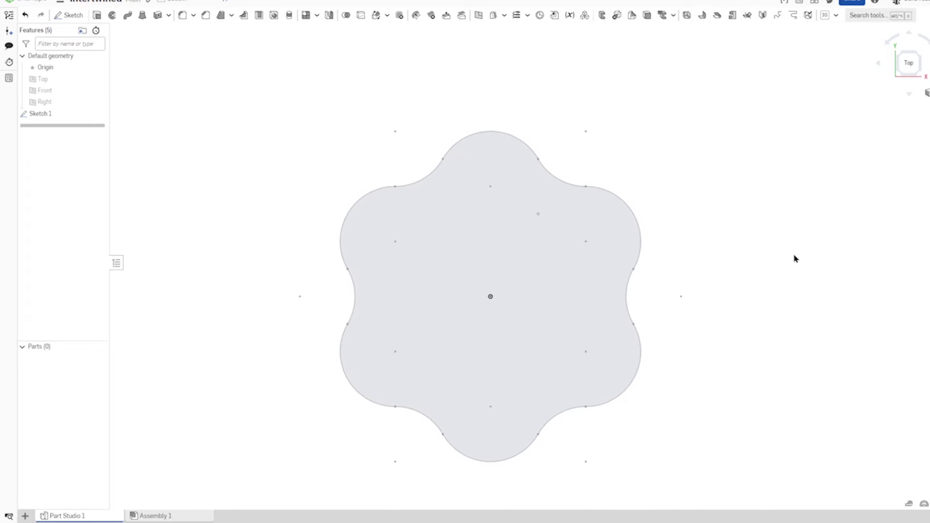
# - Add a mate connector at the centre of the flower profile's face, owned by the sketch surface
pyautogui.hotkey('ctrl', 'm')
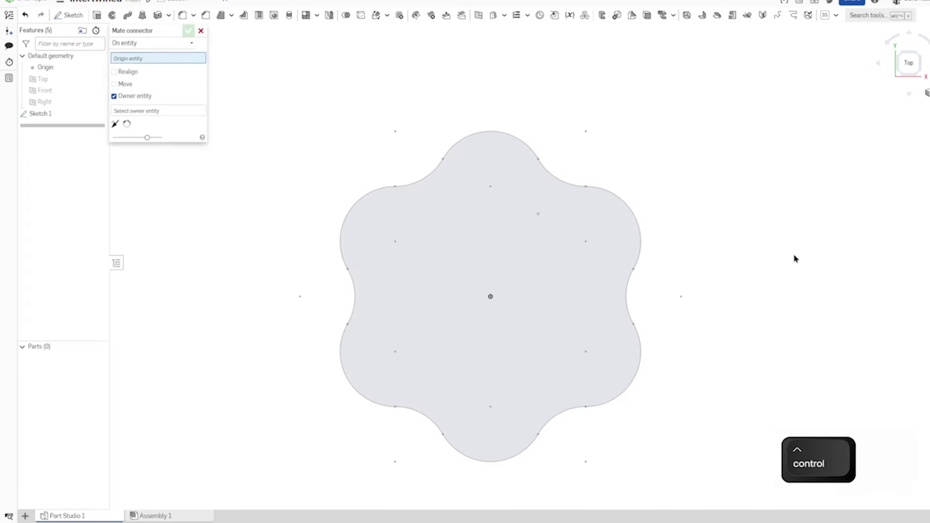
pyautogui.moveTo(759, 244); pyautogui.dragTo(528, 307, button='right')
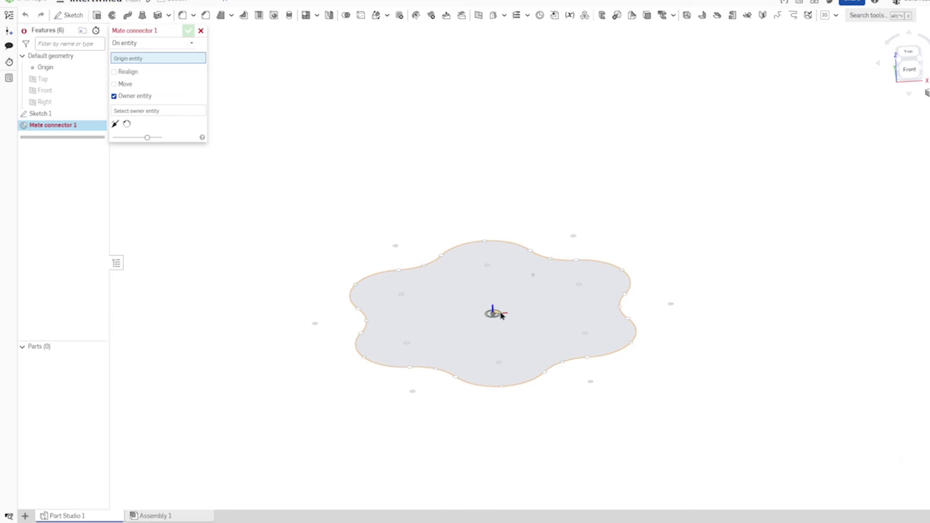
pyautogui.click(499, 315)
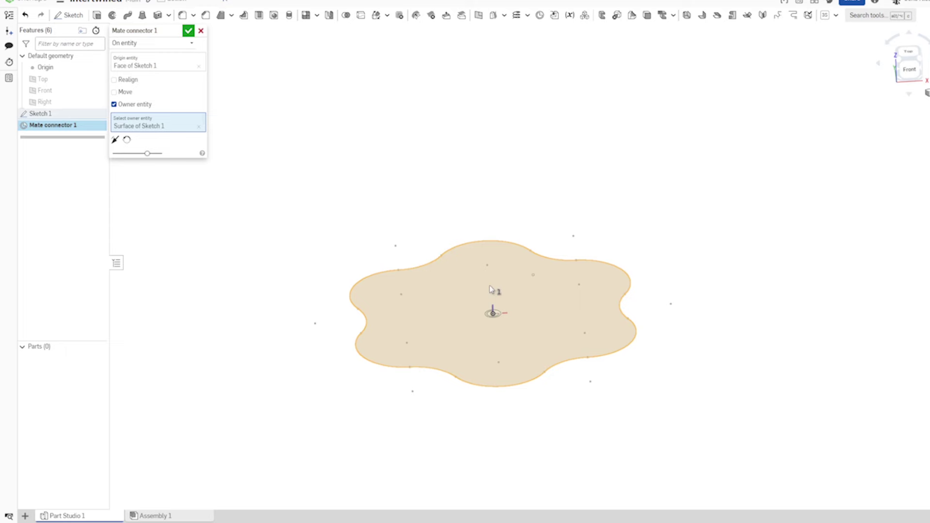
pyautogui.press('Up')
pyautogui.press('Up')
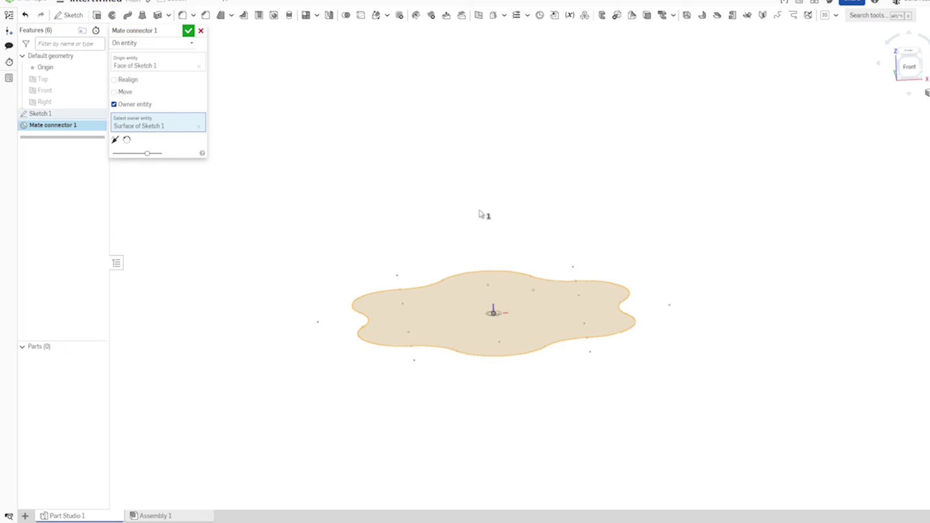
pyautogui.click(188, 31)
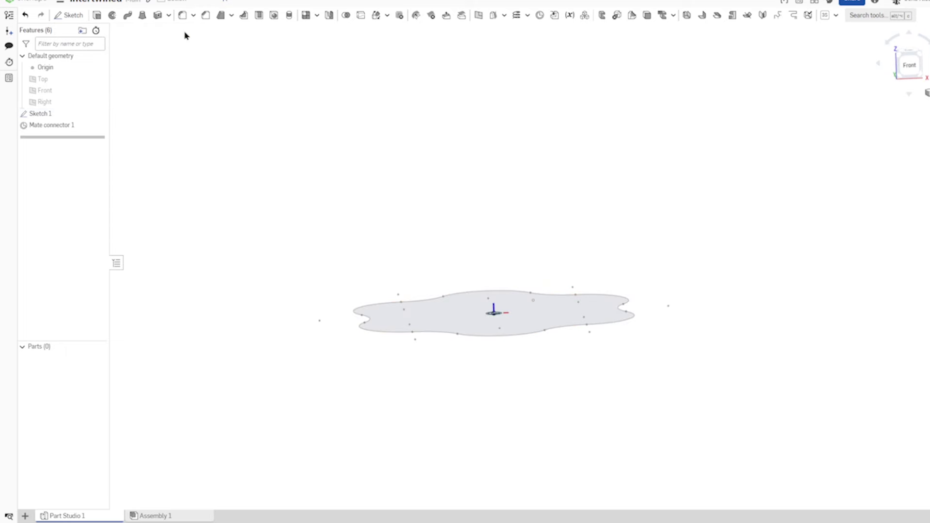
# - Start an axis-type helix using the mate connector at the profile's centre as its axis
pyautogui.click(517, 15)
pyautogui.press('Down')
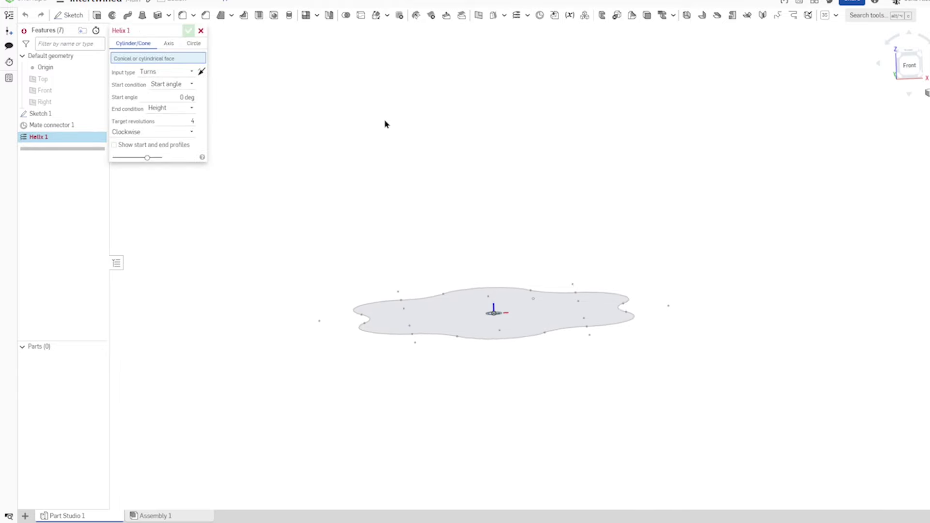
pyautogui.click(168, 45)
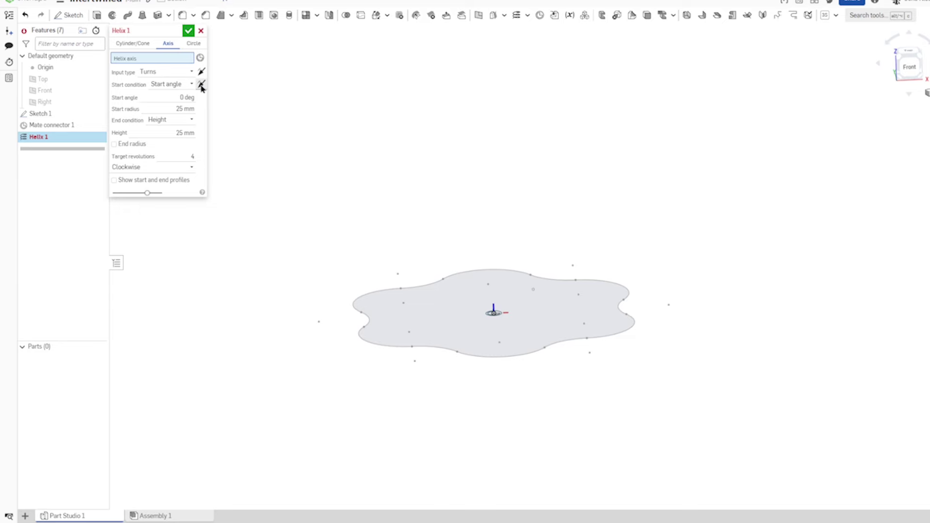
pyautogui.moveTo(495, 314); pyautogui.dragTo(500, 318, button='right')
pyautogui.click(499, 315)
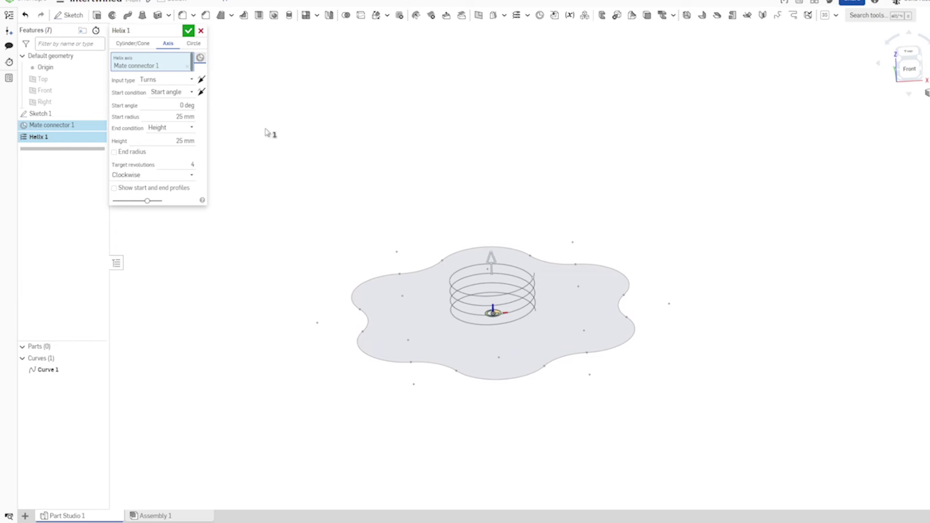
# - Set the helix to a 60 mm start radius, 388 mm height and 0.5 revolutions, and accept it
pyautogui.click(180, 117)
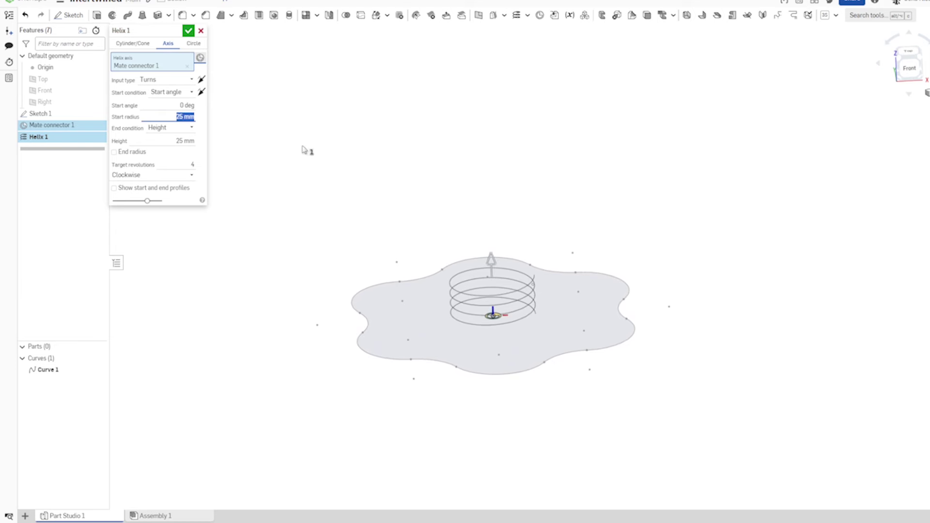
pyautogui.write('60')
pyautogui.press('Tab')
pyautogui.click(185, 141)
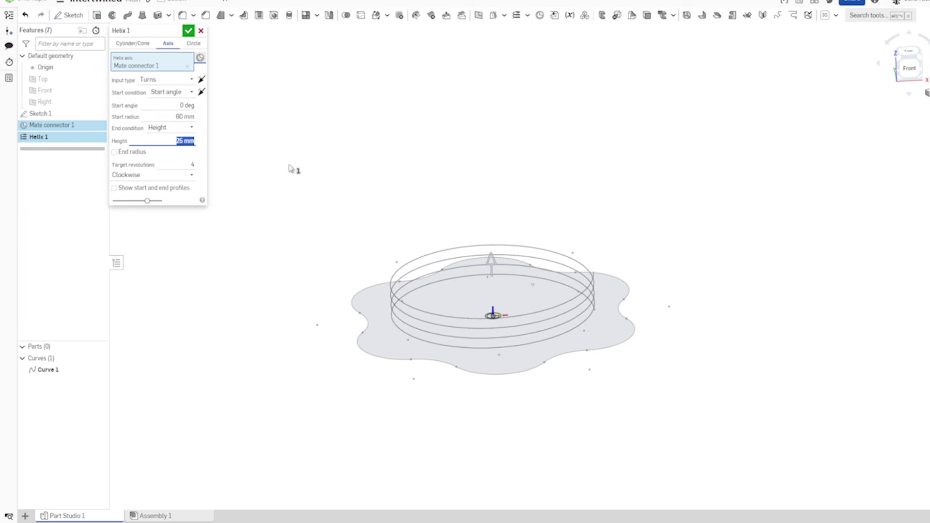
pyautogui.write('3')
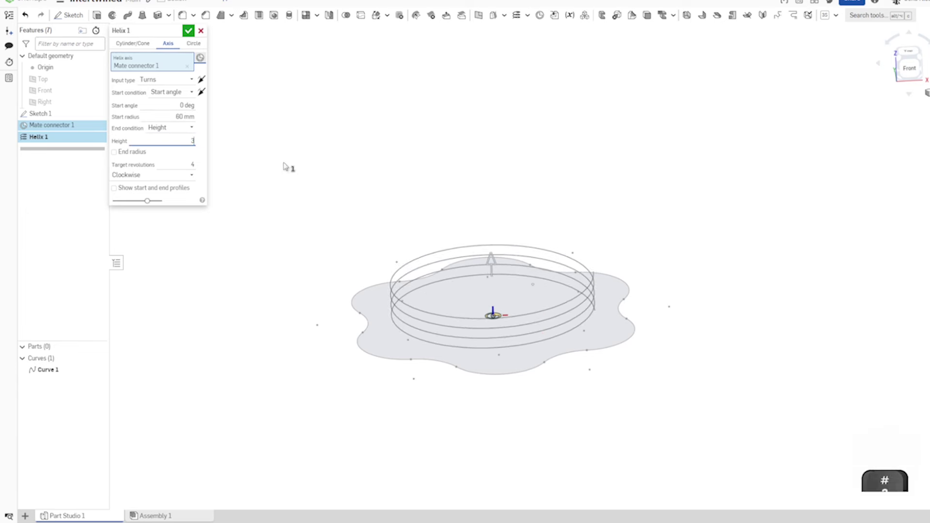
pyautogui.write('88')
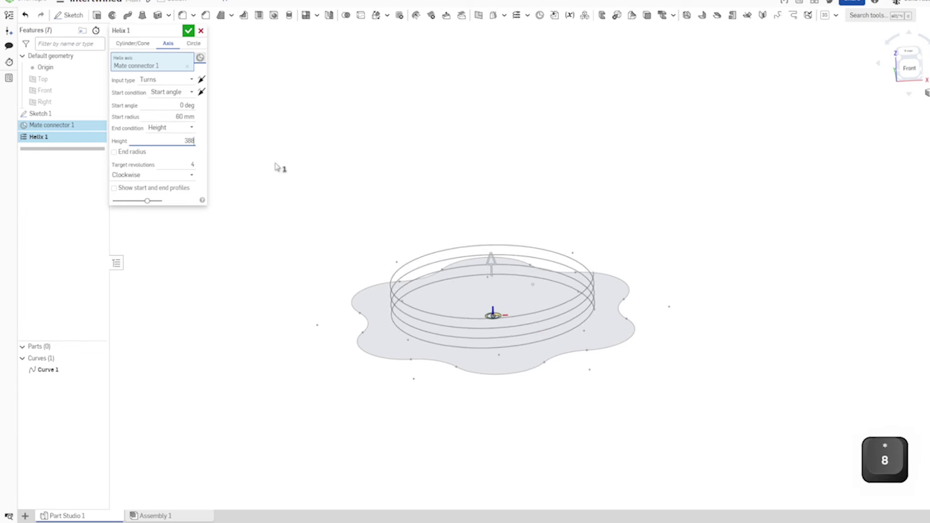
pyautogui.click(193, 164)
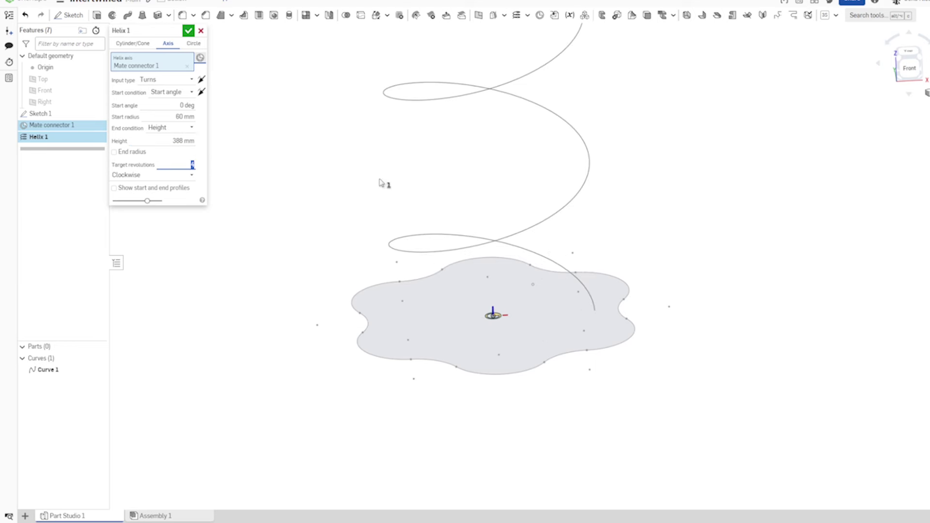
pyautogui.write('5')
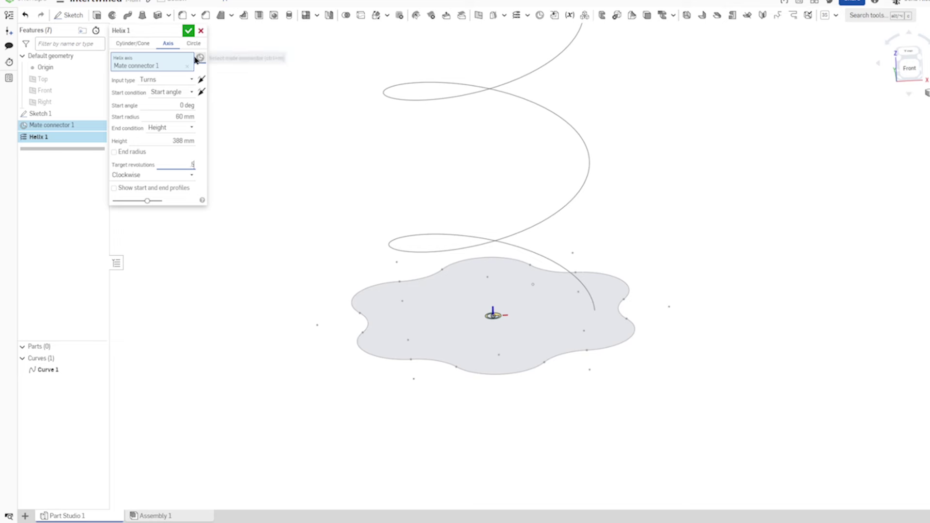
pyautogui.click(189, 30)
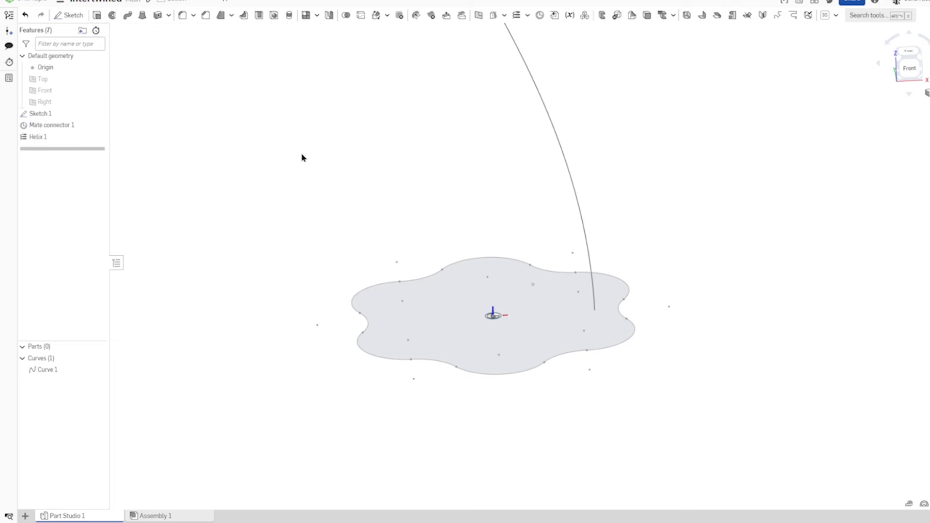
# - Sweep the edges of the flower sketch as a new surface along the helix curve
pyautogui.moveTo(301, 152); pyautogui.dragTo(295, 165, button='right')
pyautogui.scroll(-3, 294, 164)
pyautogui.scroll(-2, 291, 165)
pyautogui.press('Down')
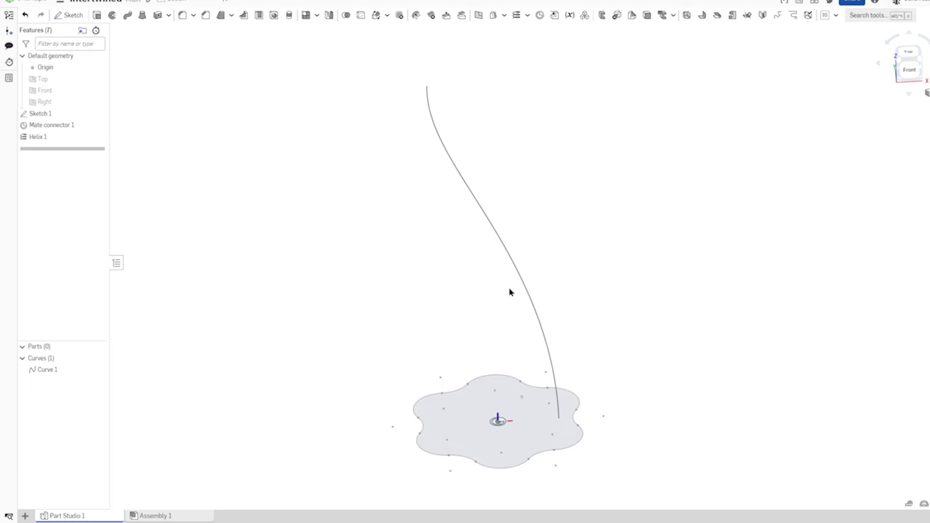
pyautogui.click(127, 16)
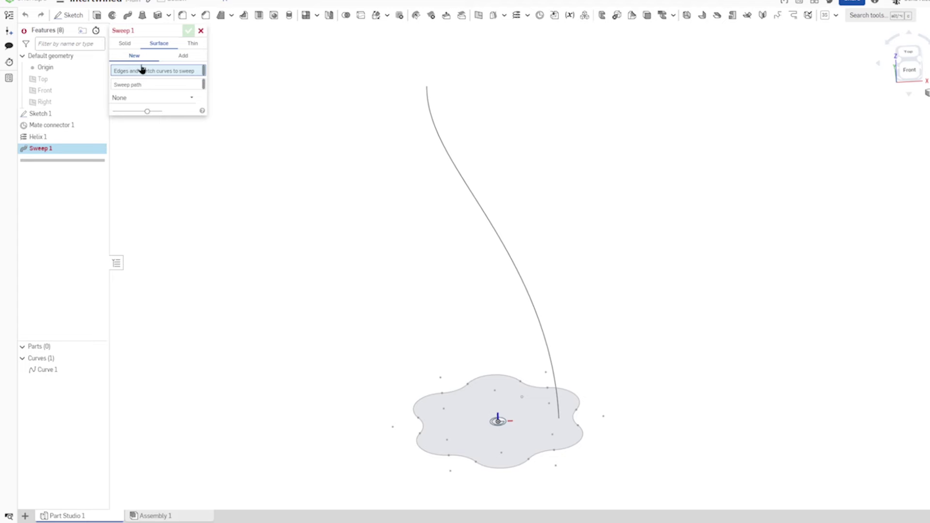
pyautogui.click(57, 115)
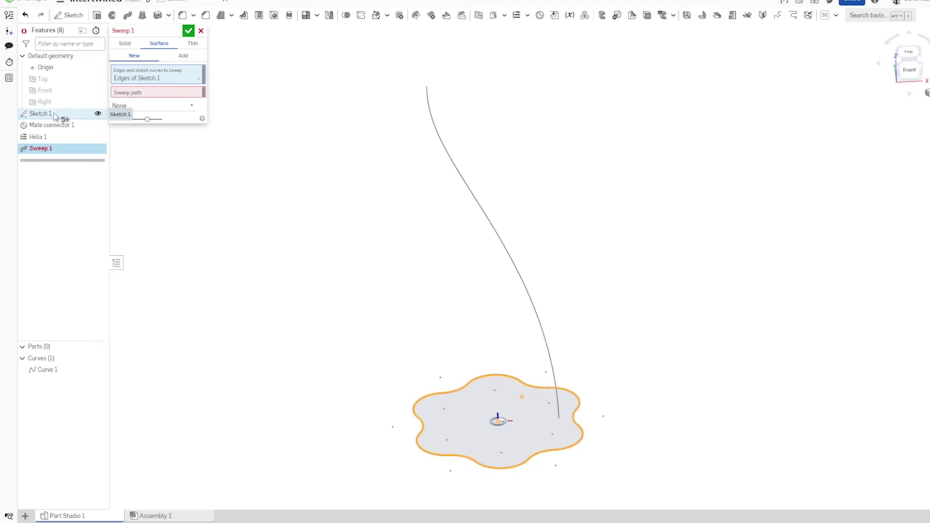
pyautogui.click(155, 95)
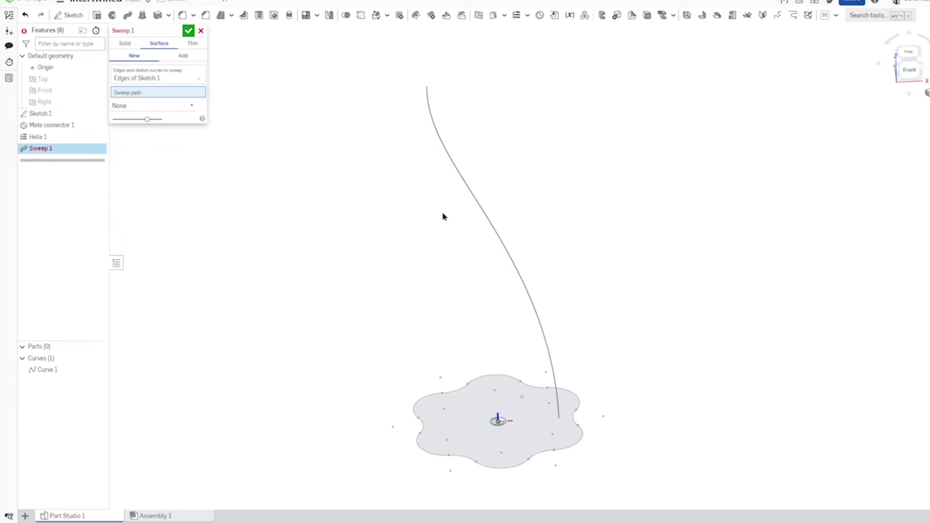
pyautogui.click(483, 218)
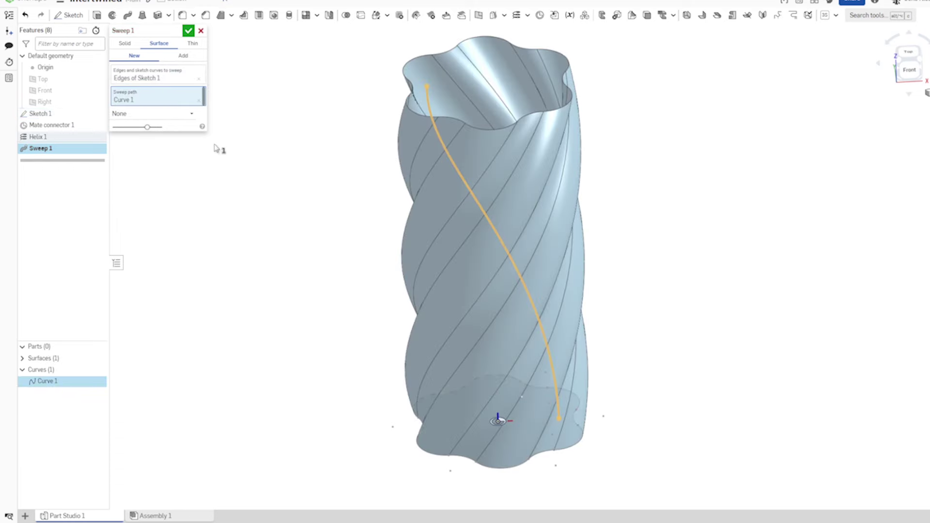
pyautogui.click(188, 31)
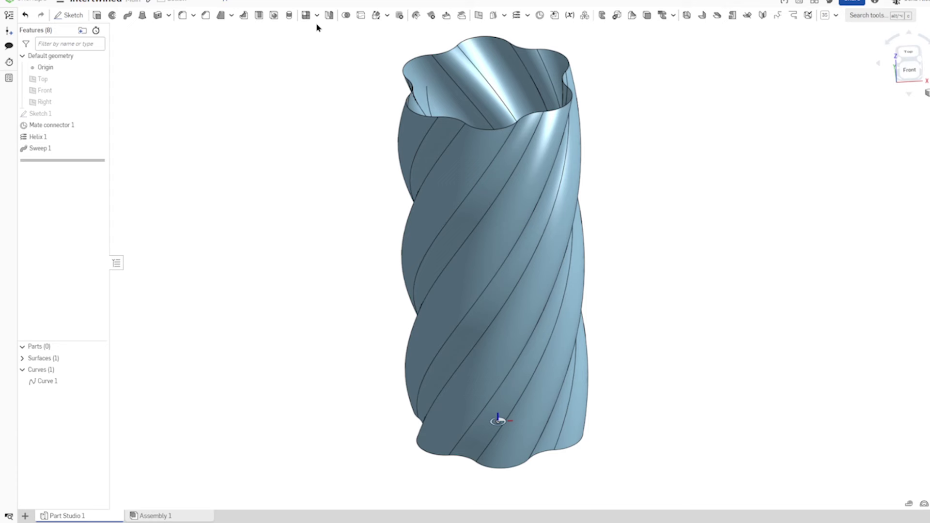
# - Mirror the twisted swept surface about the Right plane as a new surface
pyautogui.click(329, 15)
pyautogui.click(423, 136)
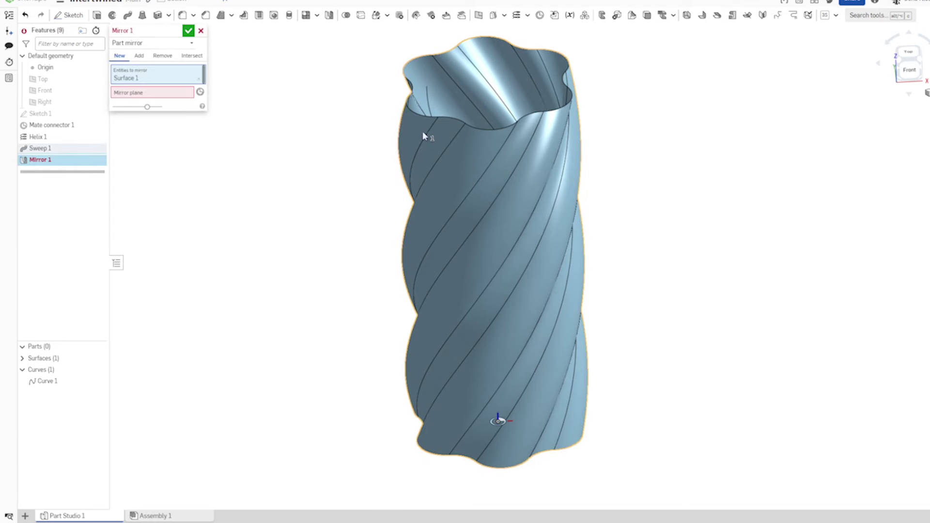
pyautogui.click(187, 93)
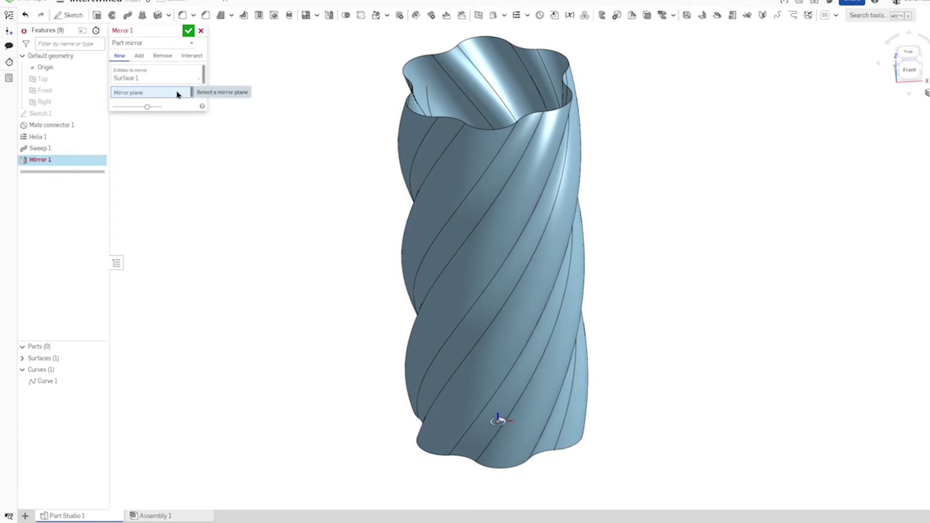
pyautogui.click(65, 105)
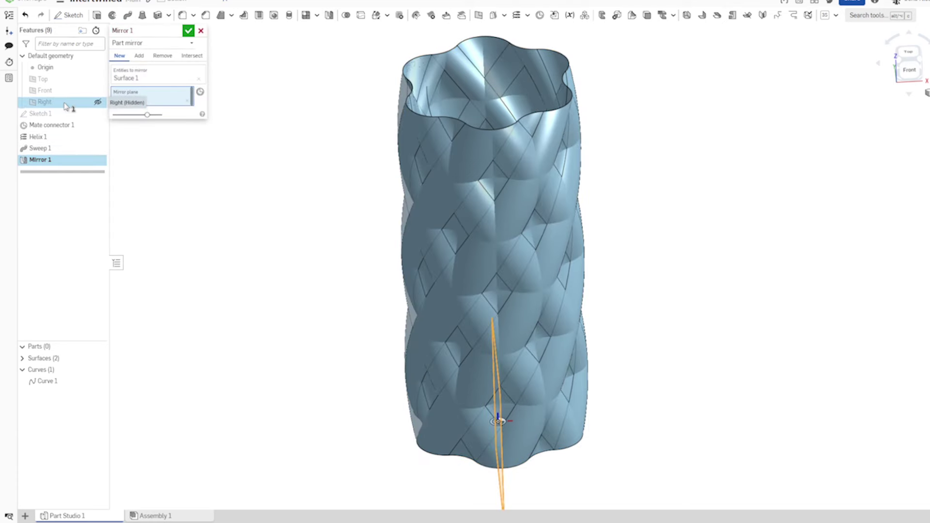
pyautogui.click(188, 32)
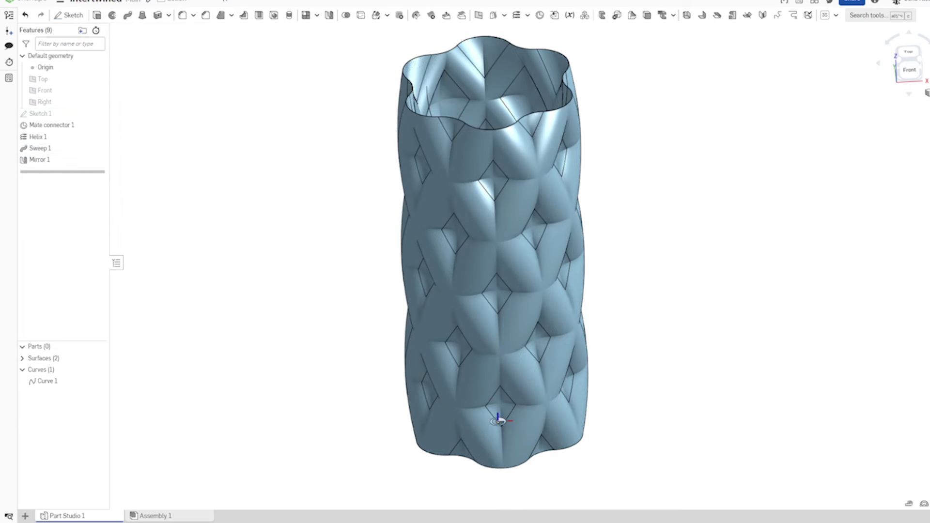
# - Rotate the mirrored surface 30 degrees about the base mate connector's axis with a Transform, without copying it
pyautogui.click(375, 16)
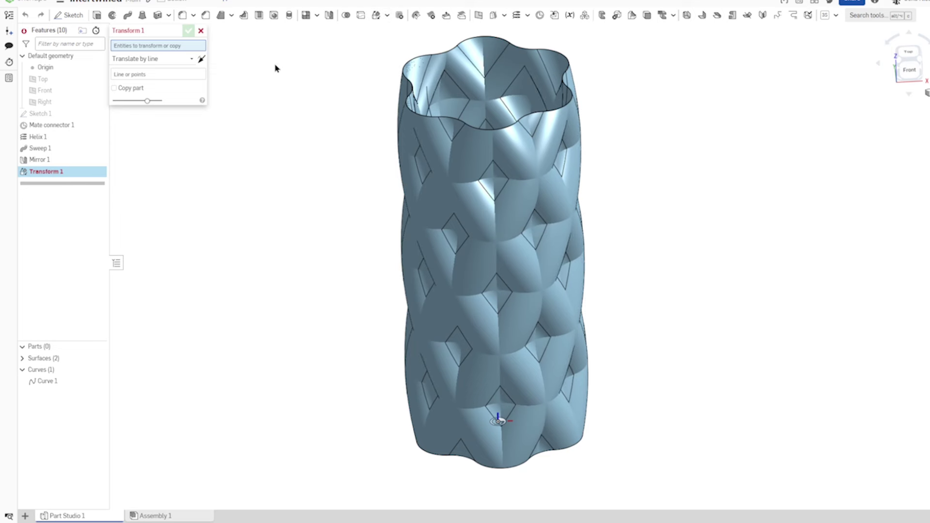
pyautogui.click(188, 58)
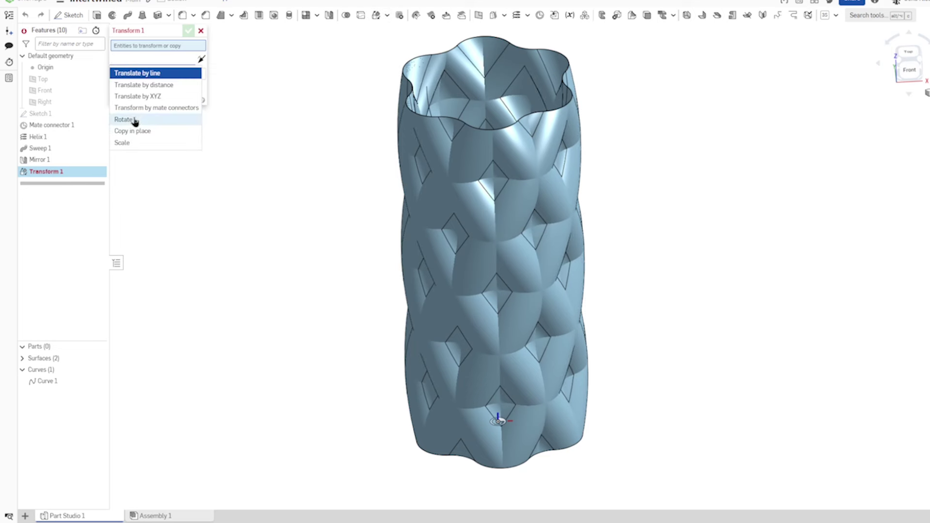
pyautogui.click(136, 119)
pyautogui.click(511, 150)
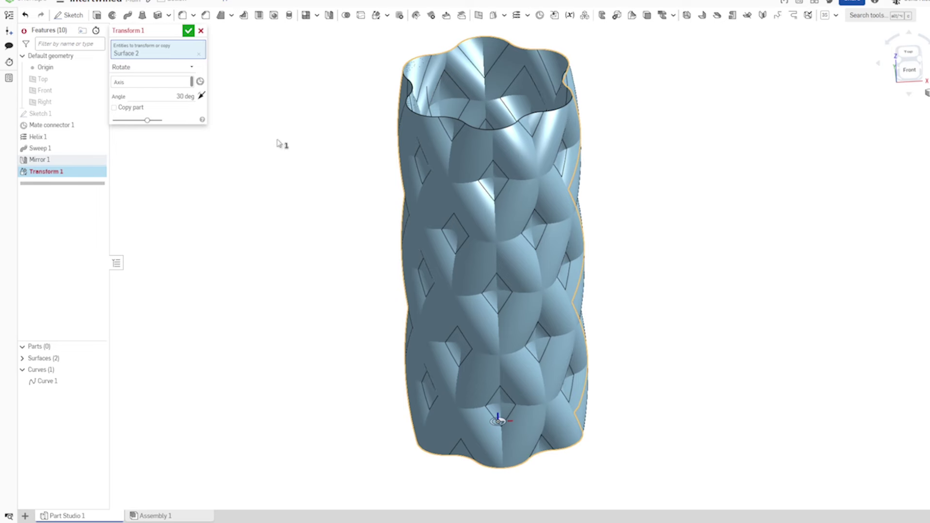
pyautogui.click(170, 86)
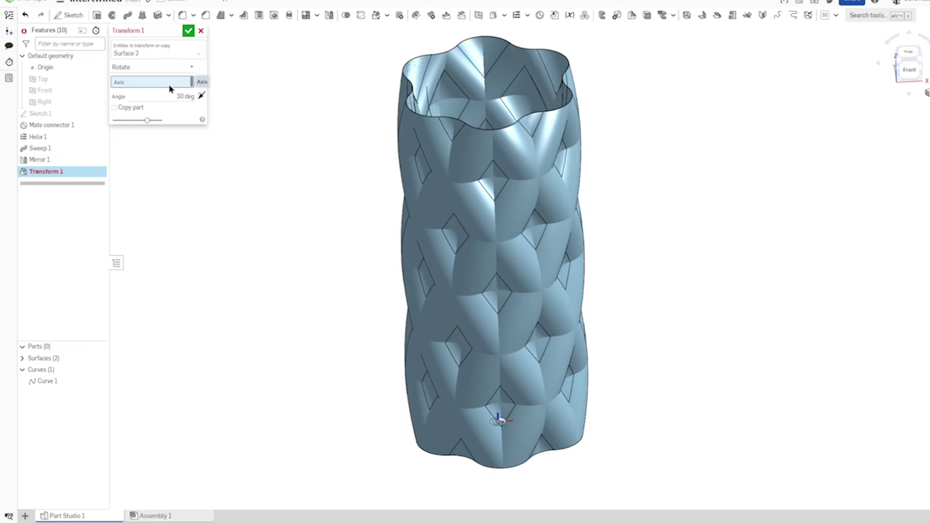
pyautogui.click(498, 419)
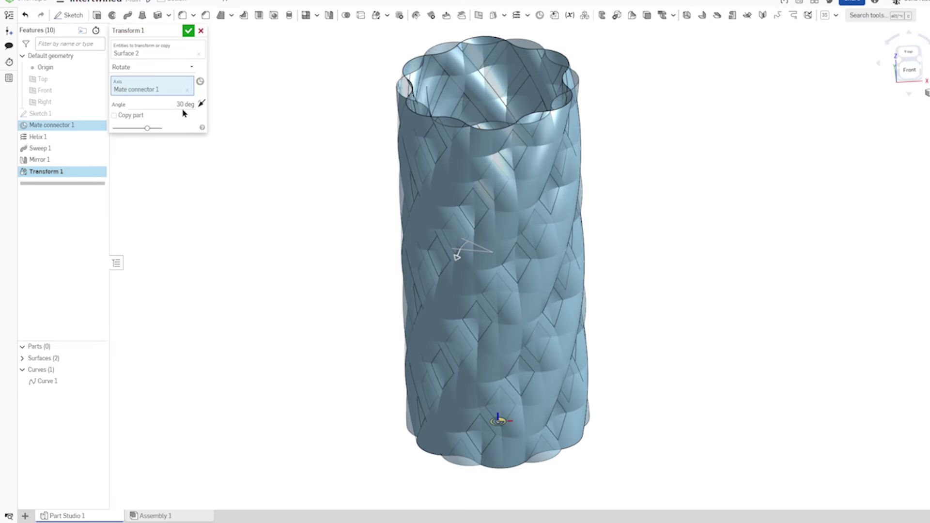
pyautogui.click(189, 31)
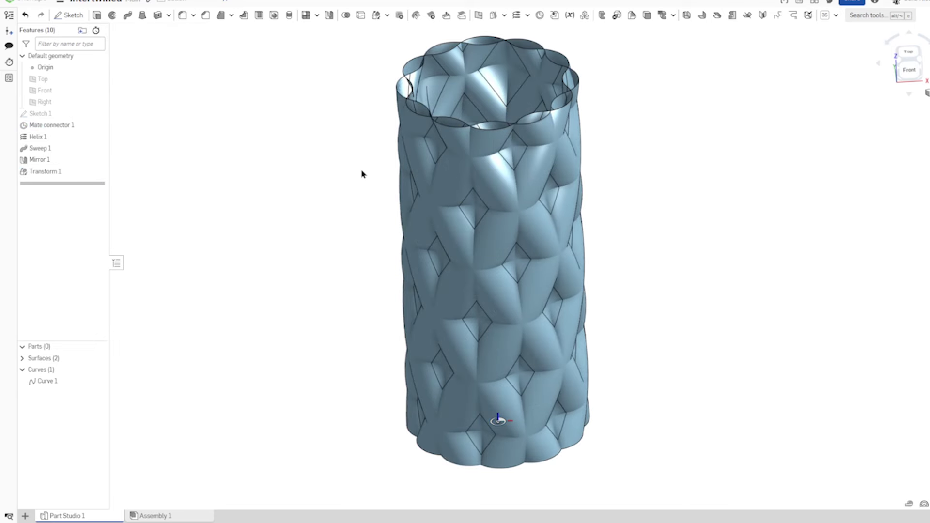
# - Start a sketch on the Top plane and draw a centre-point rectangle beside the form, centred about 139 mm from the origin in X
pyautogui.press('s')
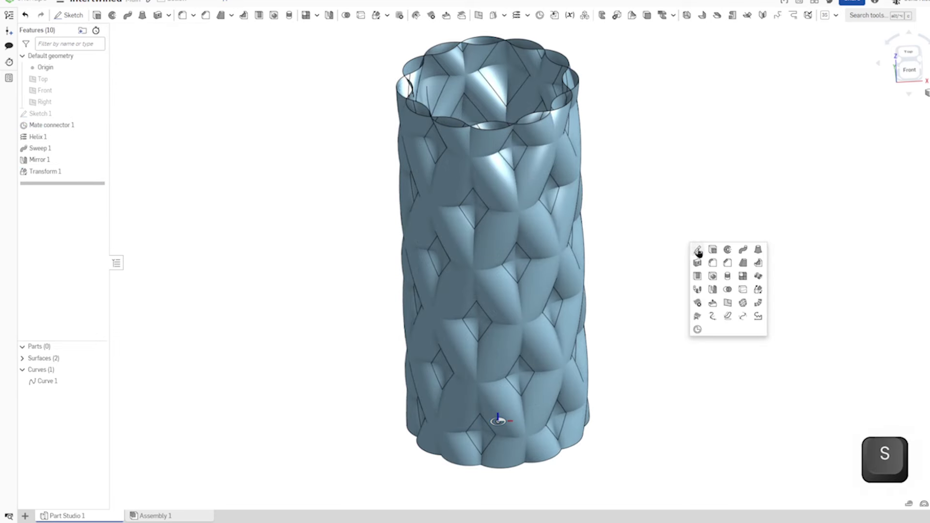
pyautogui.click(697, 251)
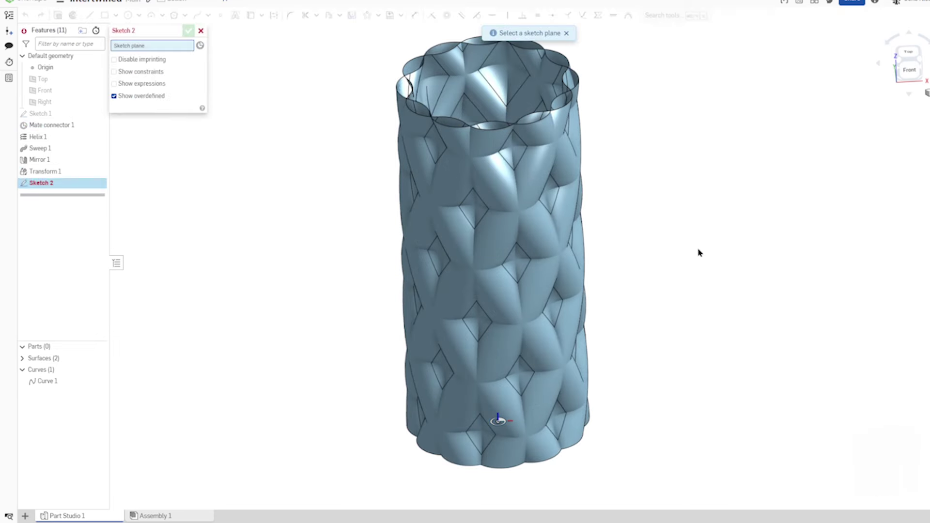
pyautogui.click(59, 83)
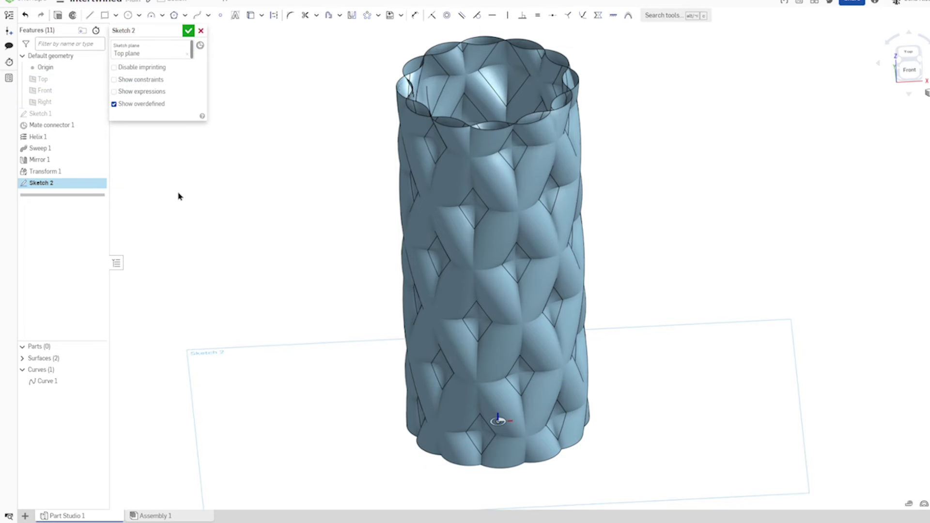
pyautogui.press('s')
pyautogui.click(251, 185)
pyautogui.click(639, 419)
pyautogui.click(692, 439)
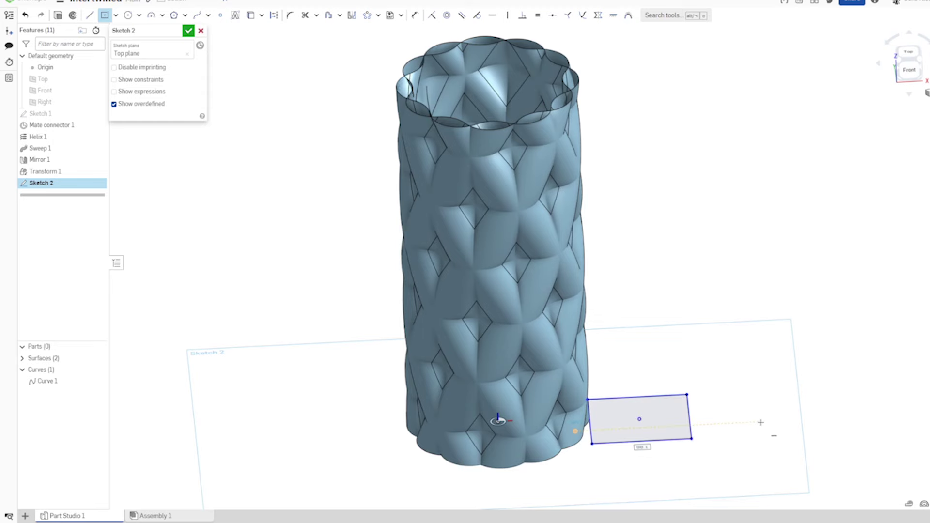
pyautogui.press('Escape')
# - Align the rectangle's centre point horizontally with the origin
pyautogui.press('n')
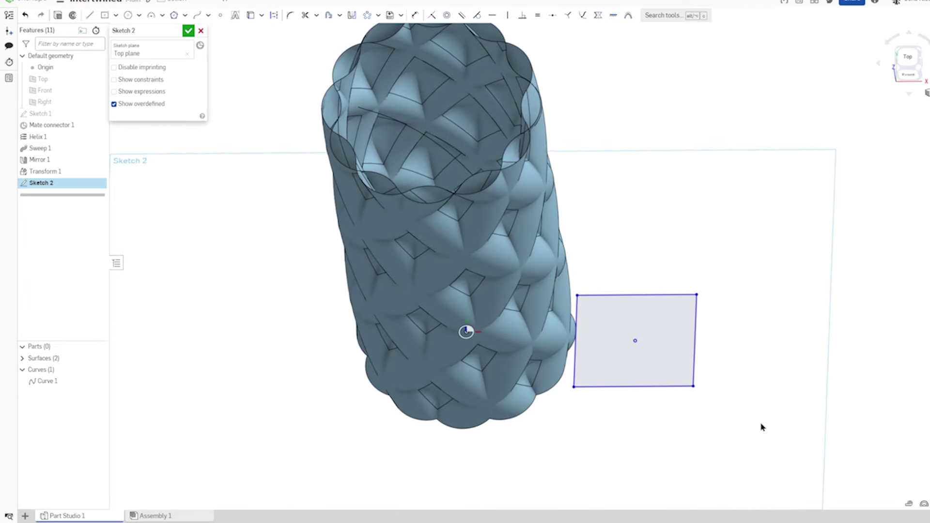
pyautogui.press('h')
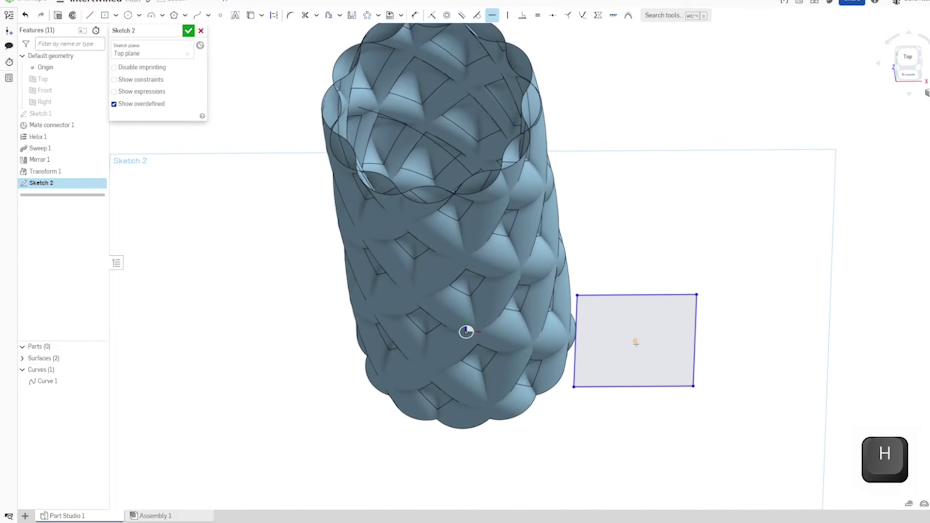
pyautogui.click(464, 332)
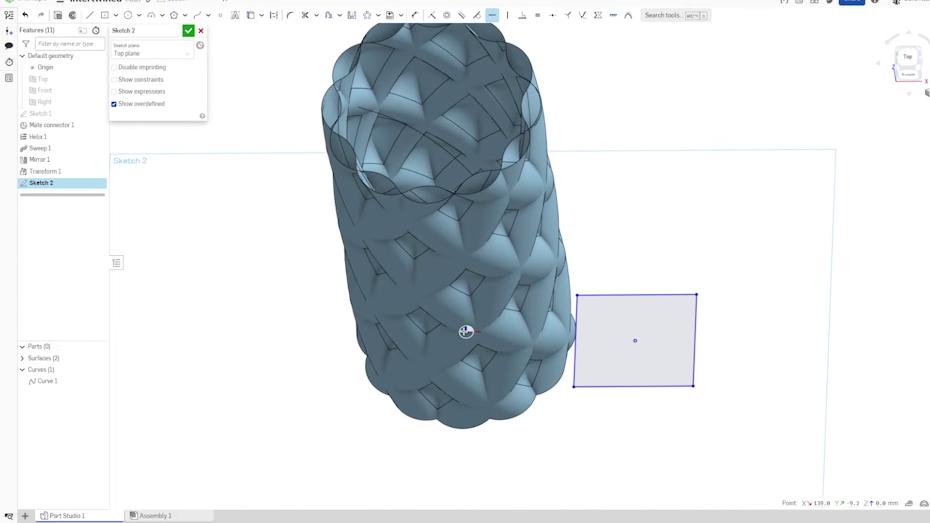
# - Dimension the rectangle to 100 mm long and 40 mm wide
pyautogui.press('d')
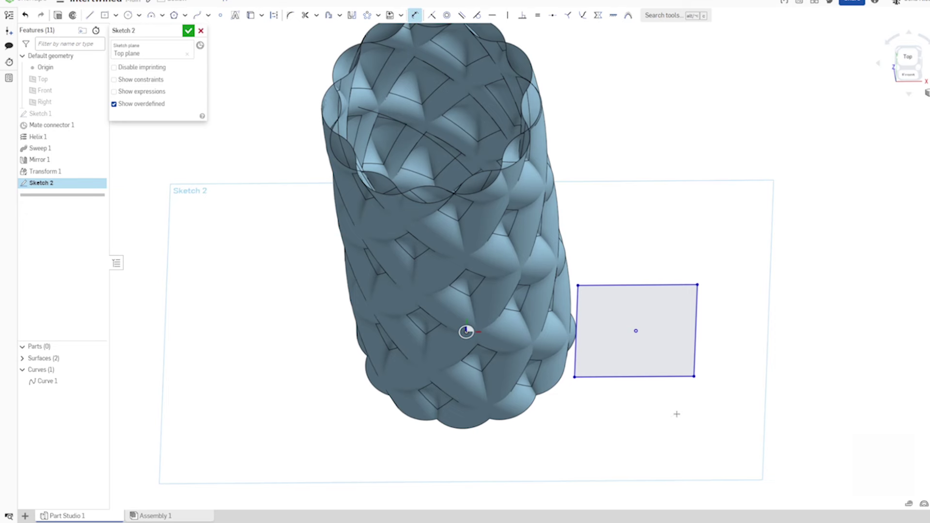
pyautogui.click(671, 377)
pyautogui.click(671, 398)
pyautogui.write('100')
pyautogui.press('Return')
pyautogui.click(699, 363)
pyautogui.click(712, 363)
pyautogui.write('40')
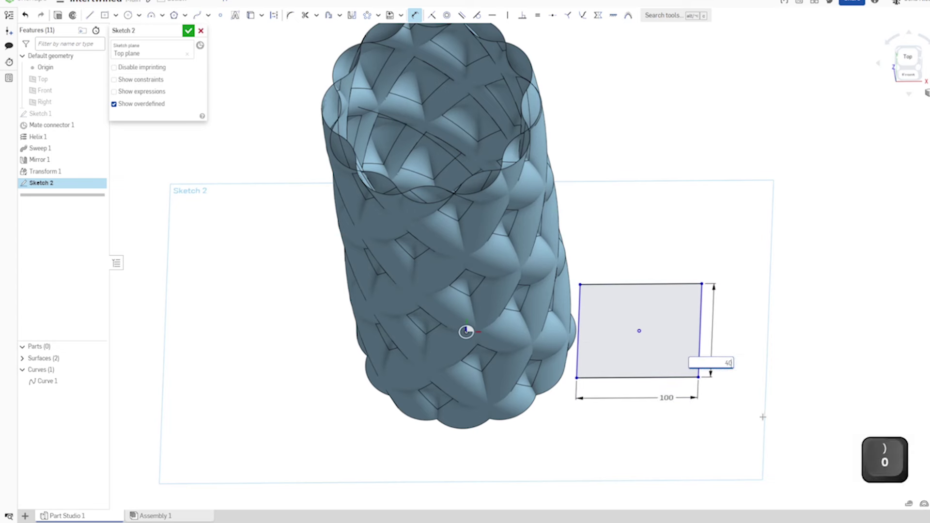
pyautogui.press('Return')
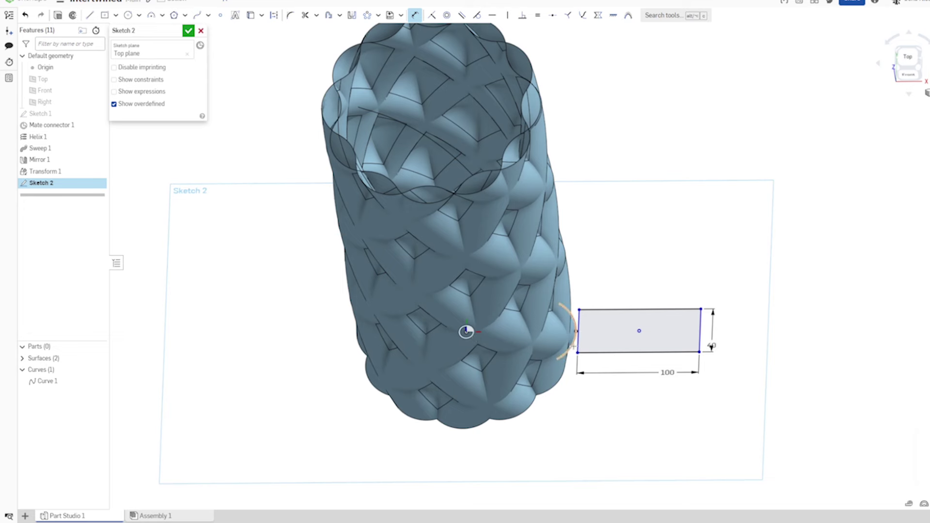
# - Place the rectangle's inner short edge 40 mm from the origin and accept the sketch
pyautogui.click(577, 346)
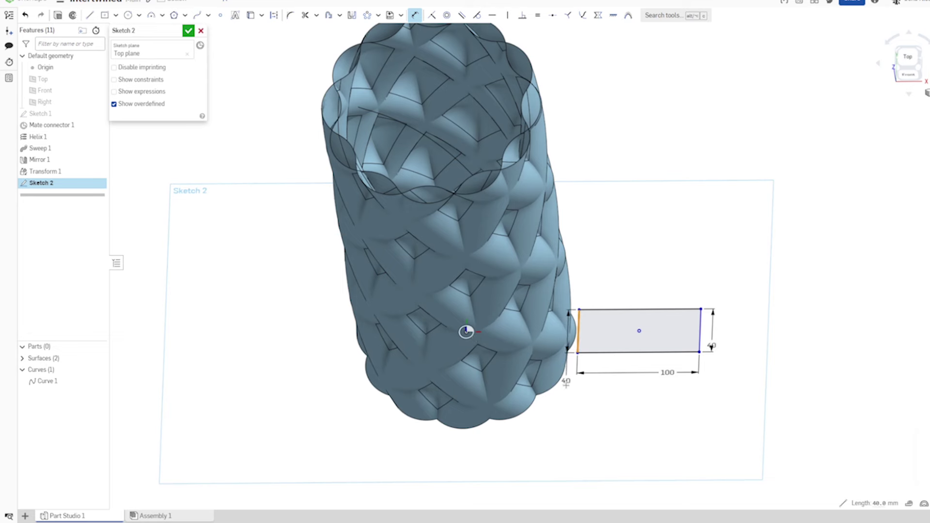
pyautogui.click(467, 332)
pyautogui.click(512, 431)
pyautogui.write('40')
pyautogui.press('Return')
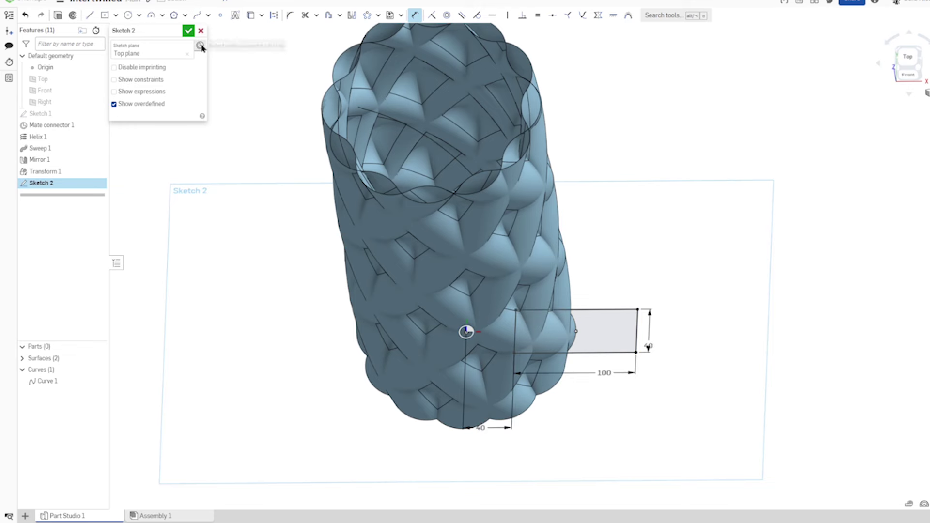
pyautogui.click(188, 31)
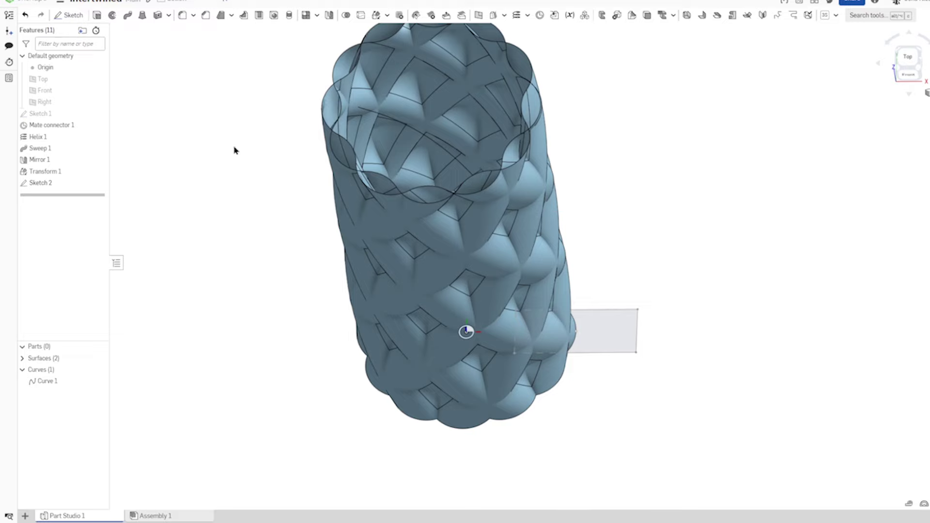
# - Start a new surface sweep with the rectangle's two long edges and inner short edge as the profile
pyautogui.press('Up')
pyautogui.press('Up')
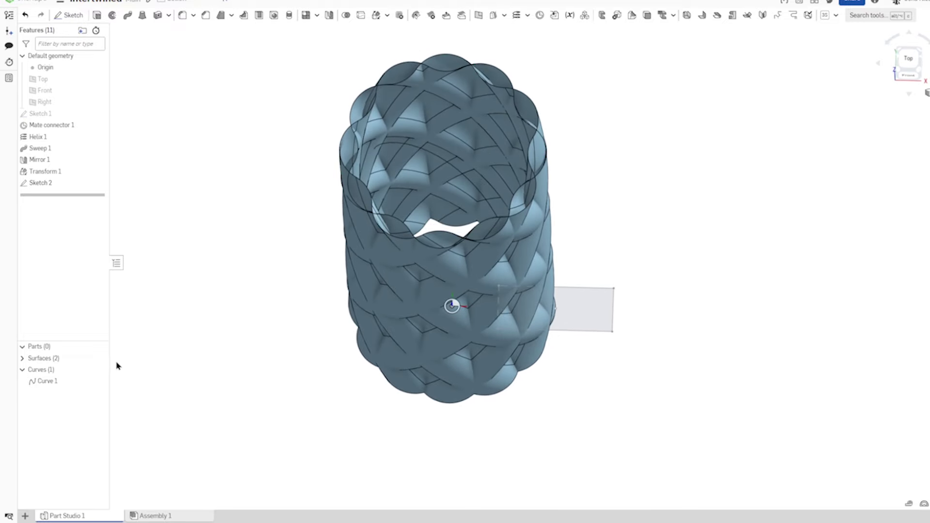
pyautogui.press('Up')
pyautogui.press('Up')
pyautogui.press('Down')
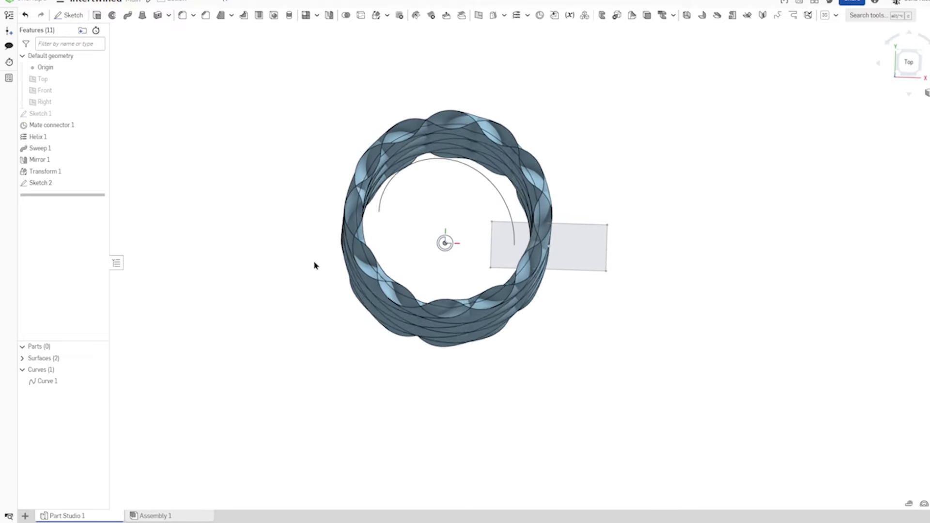
pyautogui.press('Down')
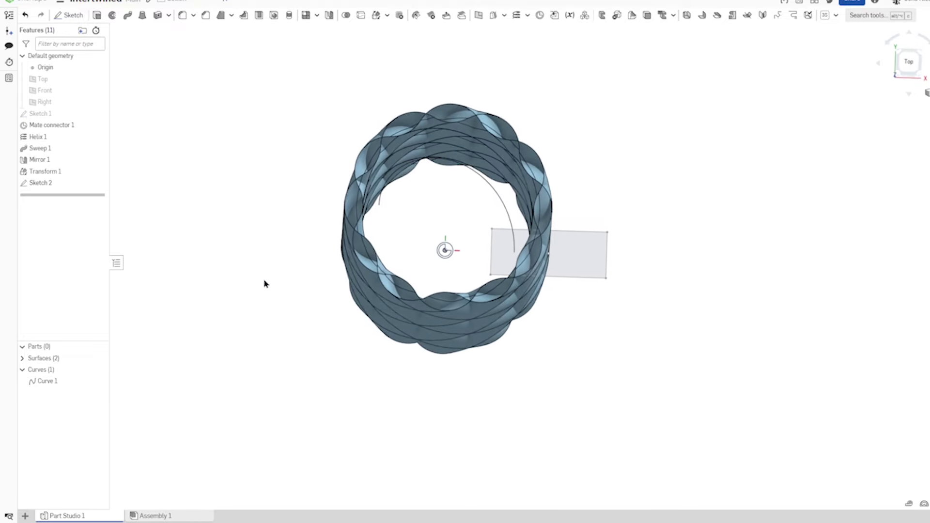
pyautogui.click(126, 18)
pyautogui.moveTo(611, 211)
pyautogui.mouseDown(button='right')
pyautogui.moveTo(627, 214)
pyautogui.moveTo(583, 232)
pyautogui.moveTo(478, 239)
pyautogui.mouseUp(button='right')
pyautogui.click(583, 233)
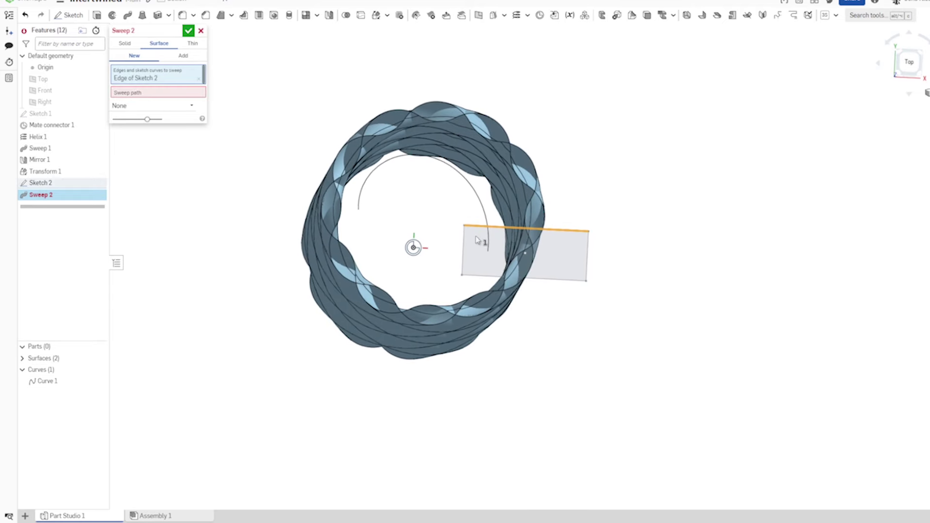
pyautogui.click(462, 246)
pyautogui.click(466, 276)
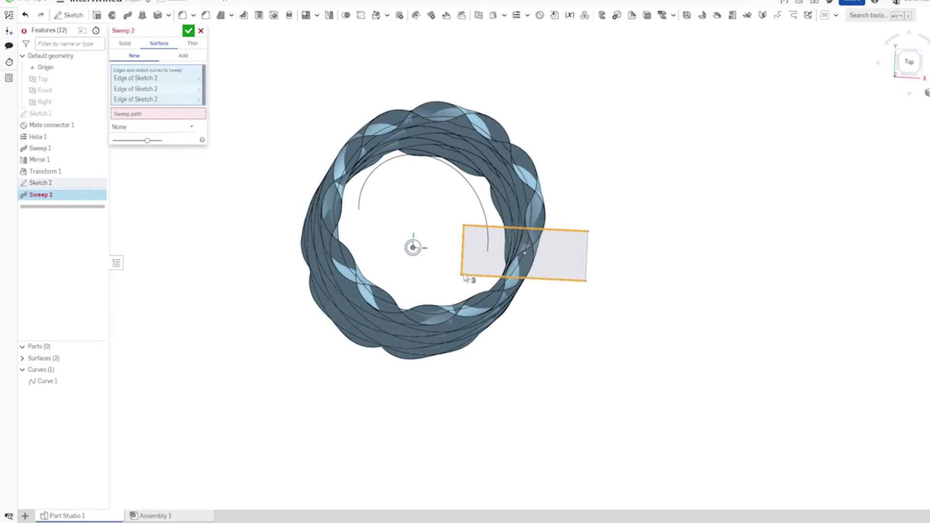
# - Use the helix curve as the sweep path and accept the sweep
pyautogui.click(164, 116)
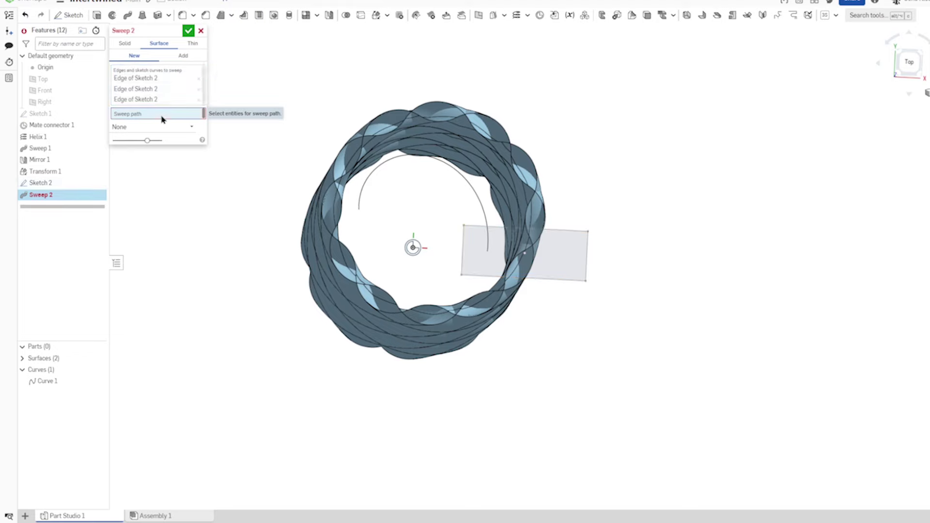
pyautogui.click(479, 205)
pyautogui.moveTo(453, 262); pyautogui.dragTo(251, 166, button='right')
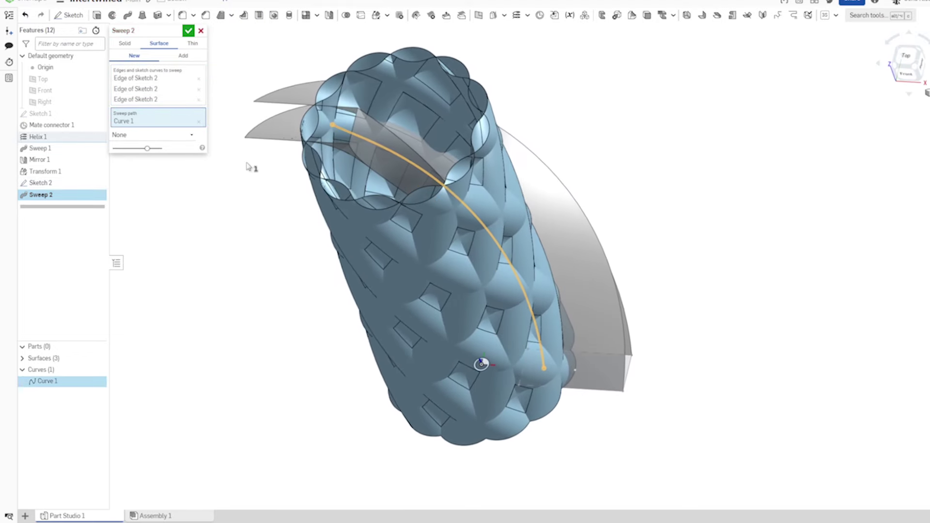
pyautogui.click(187, 33)
# - Mirror the swept rectangular channel surface about the Front plane as a new surface
pyautogui.moveTo(180, 100); pyautogui.dragTo(183, 117, button='right')
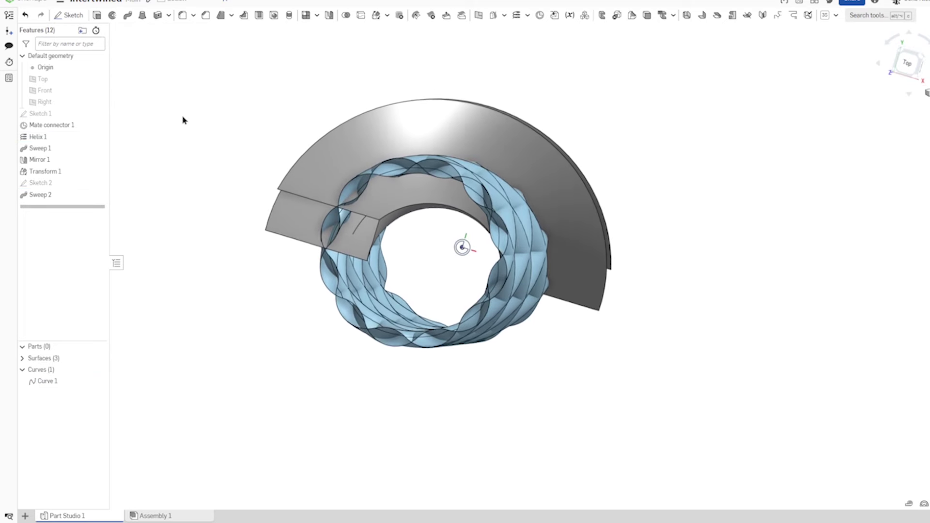
pyautogui.click(328, 18)
pyautogui.click(362, 152)
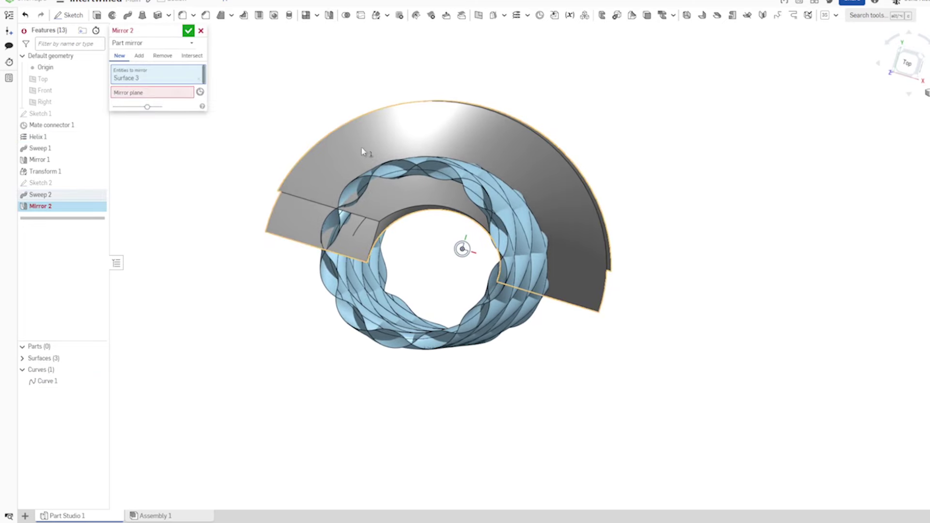
pyautogui.click(170, 92)
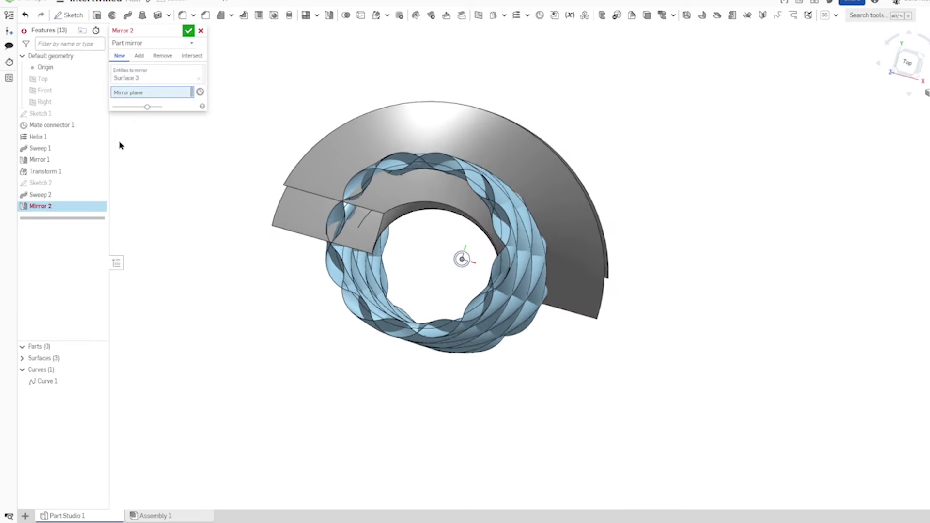
pyautogui.press('Down')
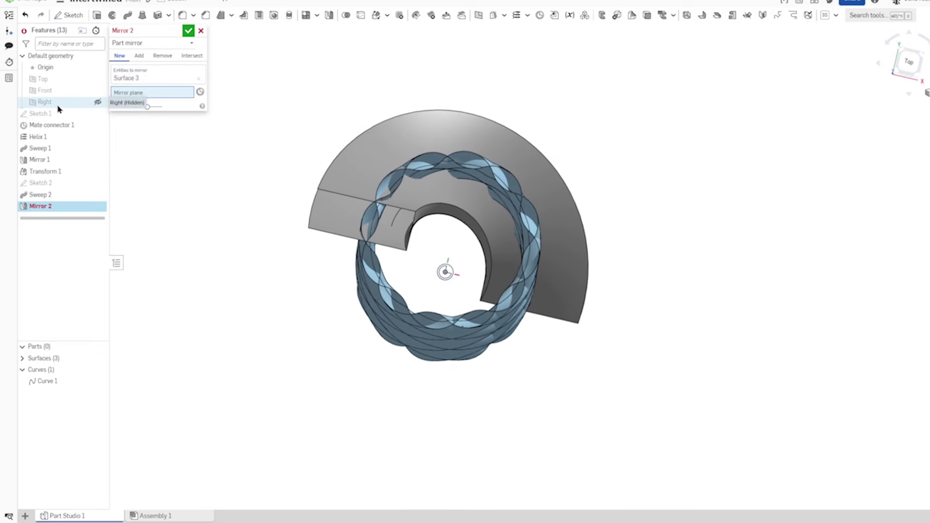
pyautogui.press('Down')
pyautogui.click(61, 104)
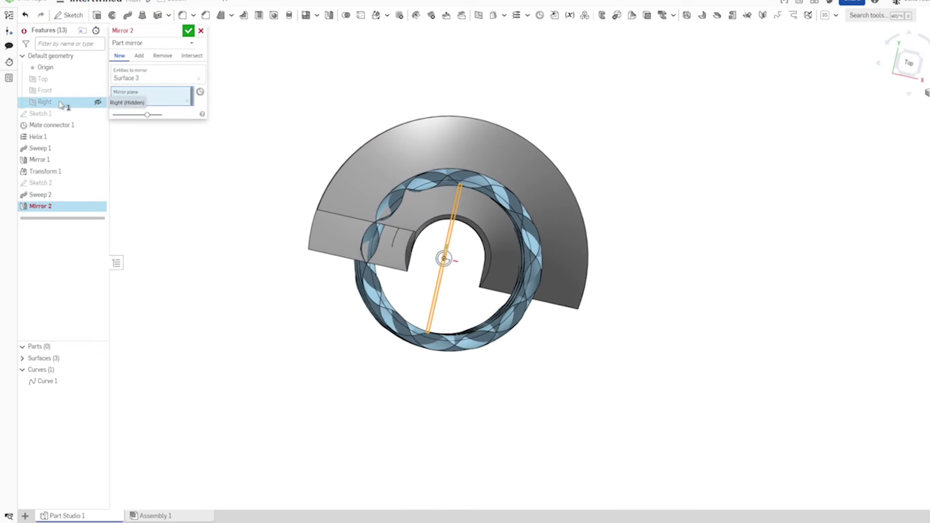
pyautogui.click(187, 101)
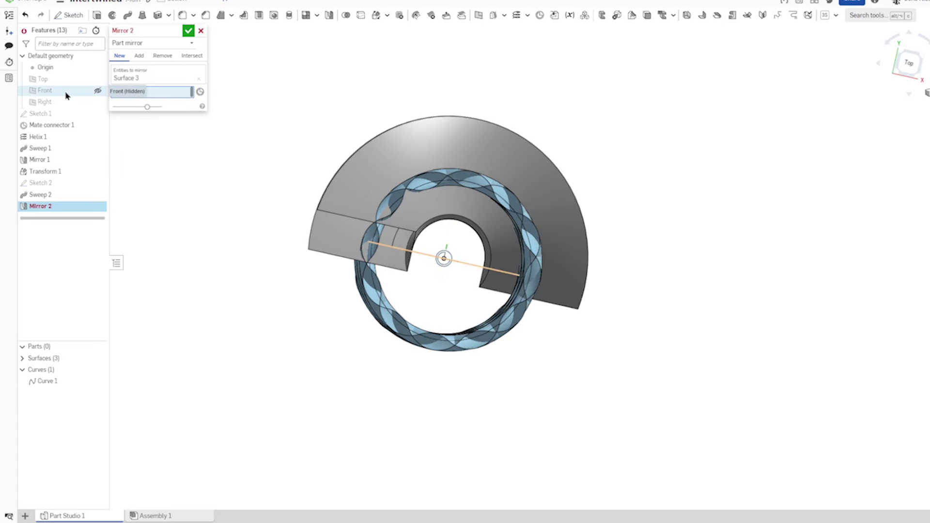
pyautogui.click(71, 91)
pyautogui.click(188, 31)
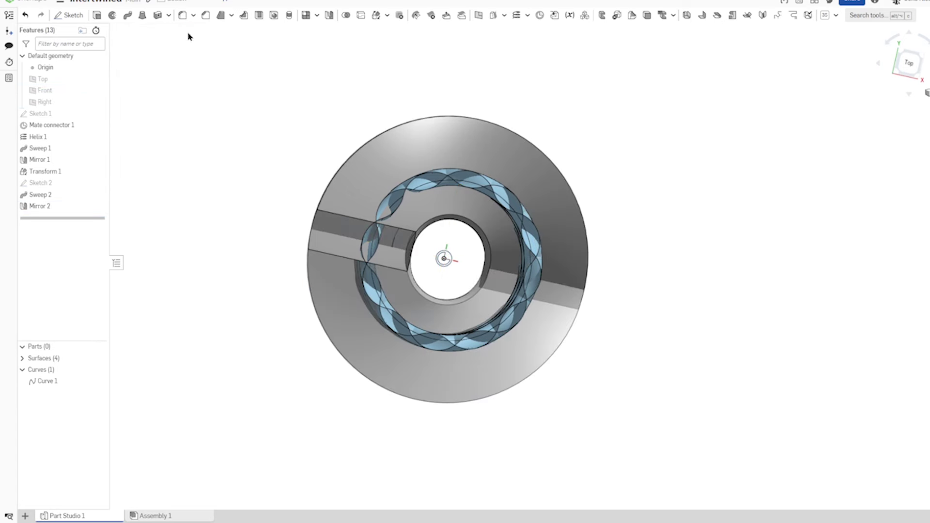
# - Expand the surfaces list and hide Surface 2, the mirrored twisted flower surface
pyautogui.hotkey('shift', '1')
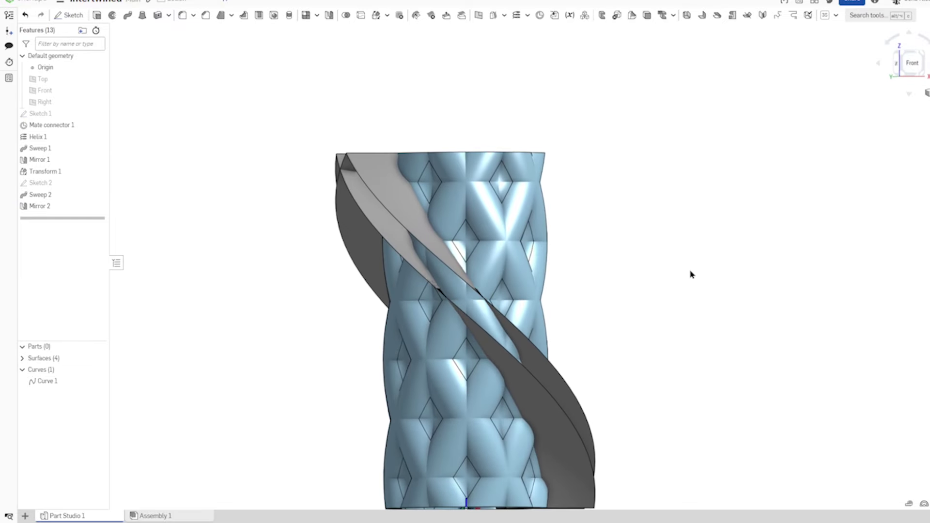
pyautogui.moveTo(596, 263); pyautogui.dragTo(599, 259, button='right')
pyautogui.press('Down')
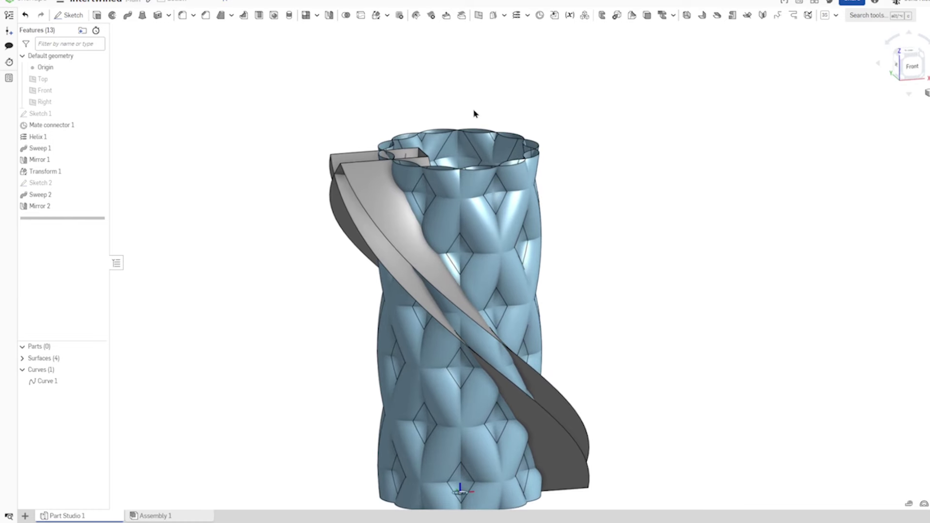
pyautogui.click(22, 358)
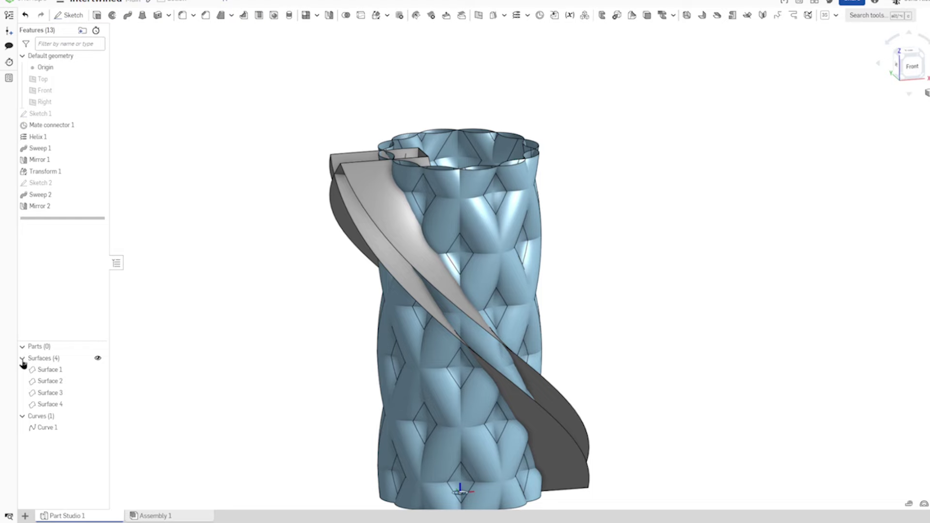
pyautogui.click(97, 382)
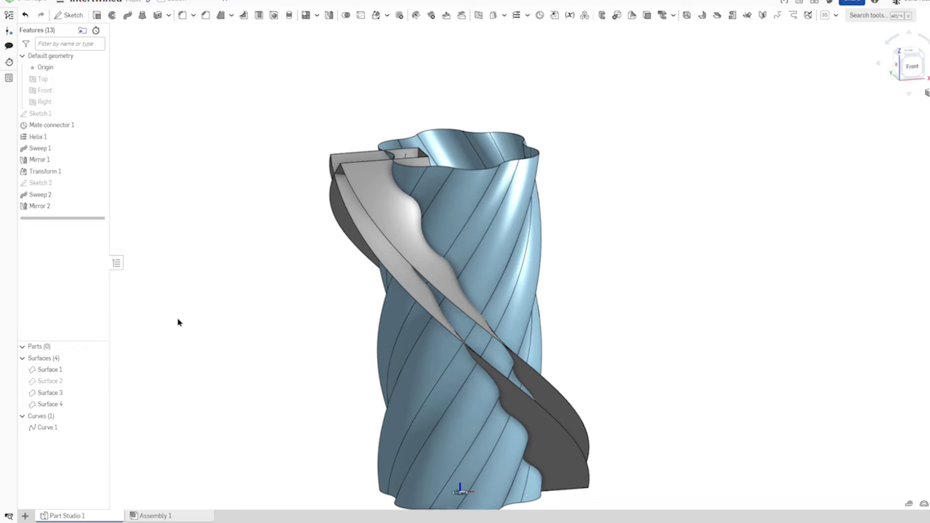
# - Mutually trim twisted Surface 1 with the mirrored channel Surface 4, keeping the strip of Surface 1 inside the channel
pyautogui.press('Right')
pyautogui.press('Right')
pyautogui.press('Left')
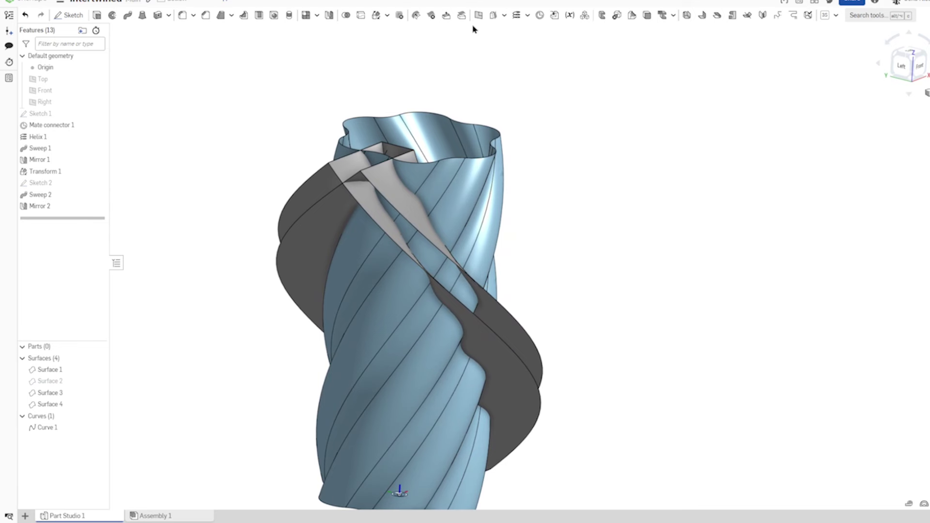
pyautogui.click(504, 15)
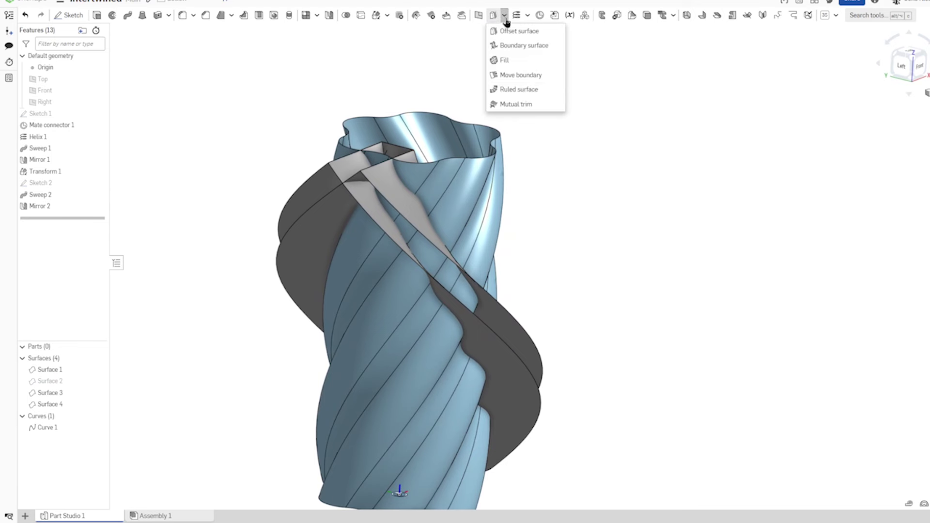
pyautogui.click(527, 106)
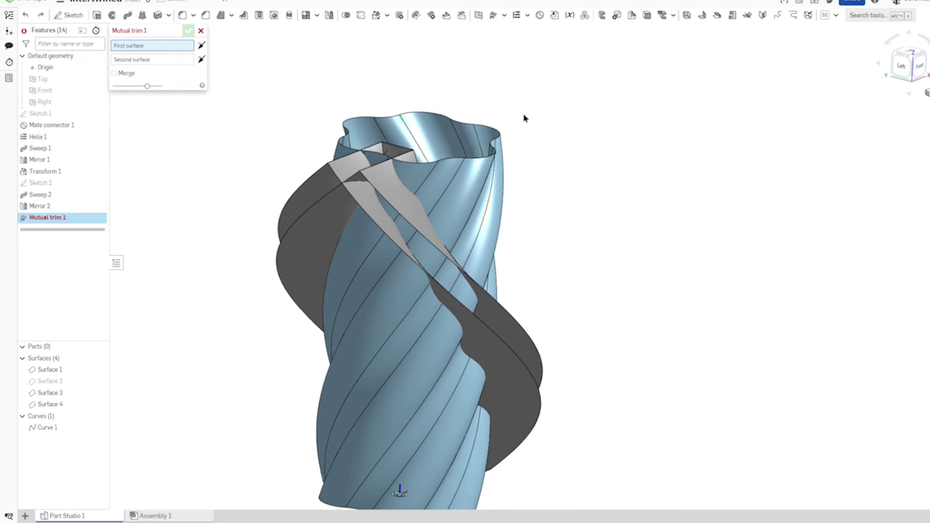
pyautogui.click(431, 264)
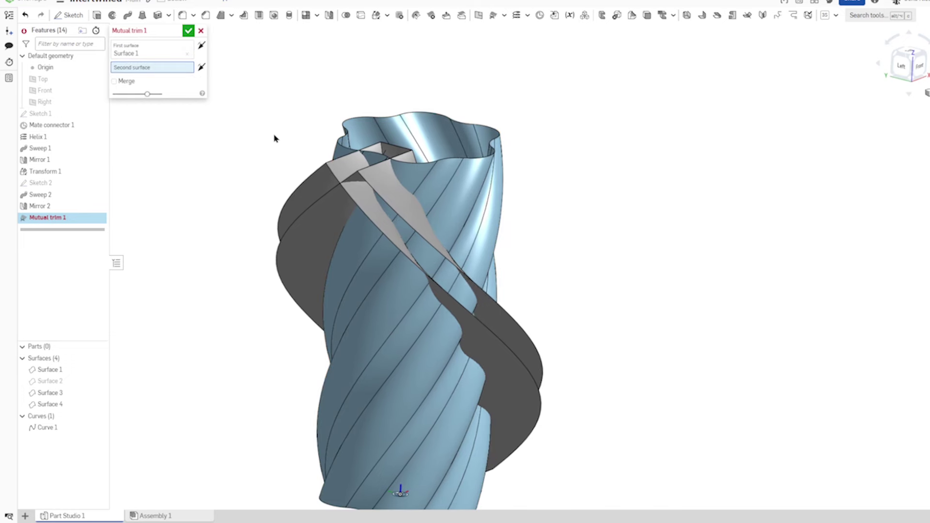
pyautogui.click(424, 232)
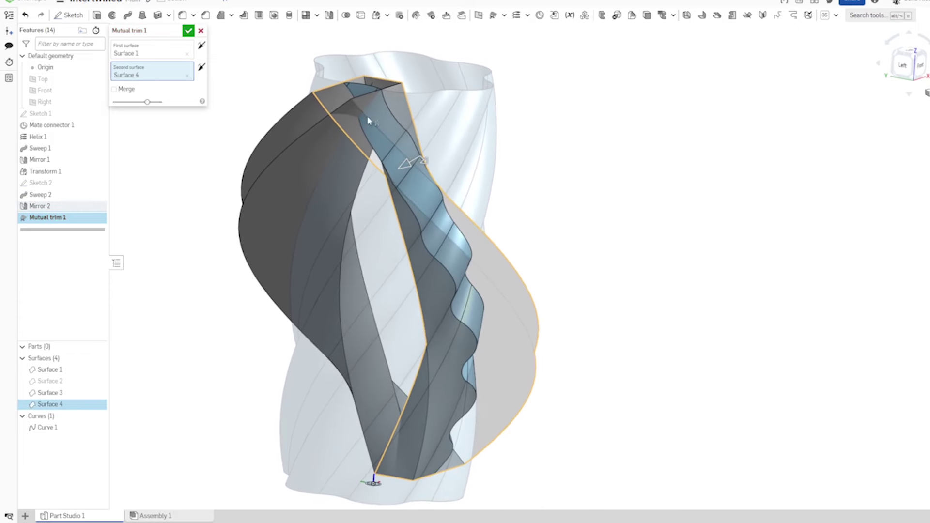
pyautogui.moveTo(367, 115); pyautogui.dragTo(263, 109, button='right')
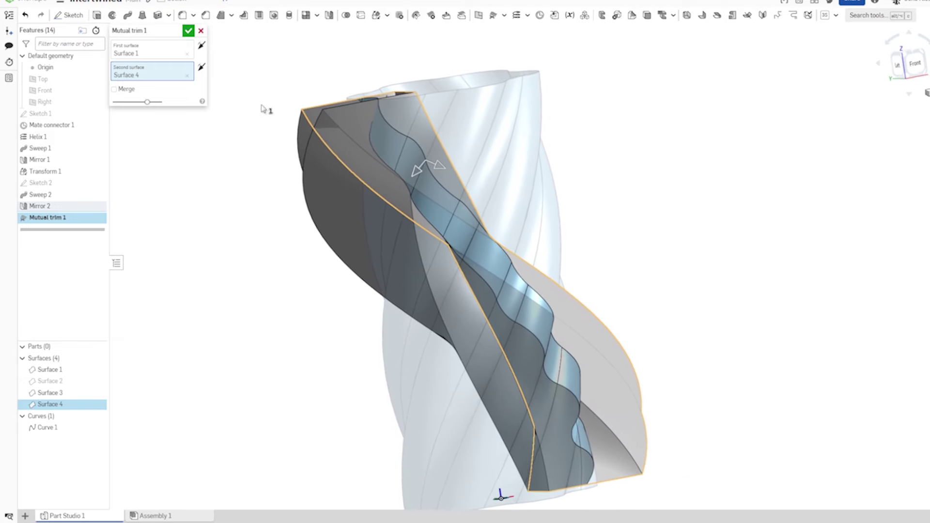
pyautogui.click(189, 32)
# - Hide the trimmed Surface 1 and show Surface 2
pyautogui.hotkey('shift', '7')
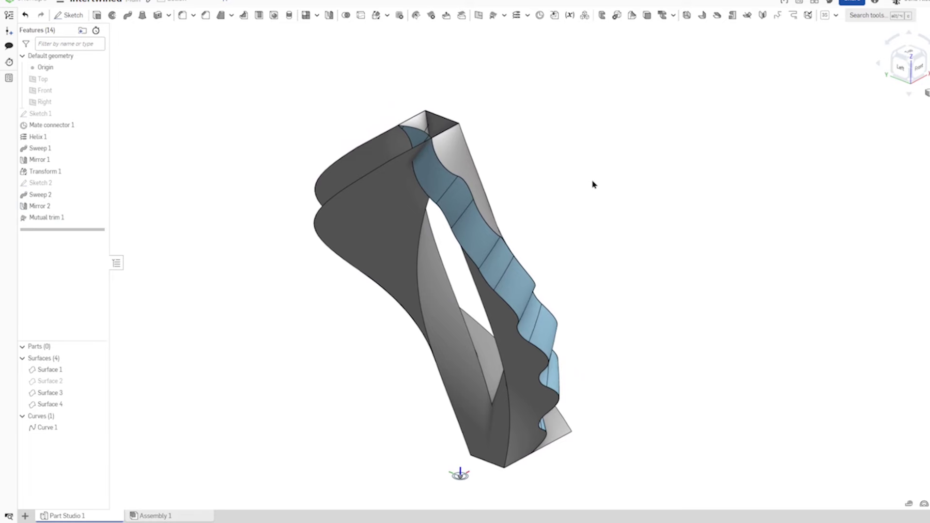
pyautogui.moveTo(100, 392)
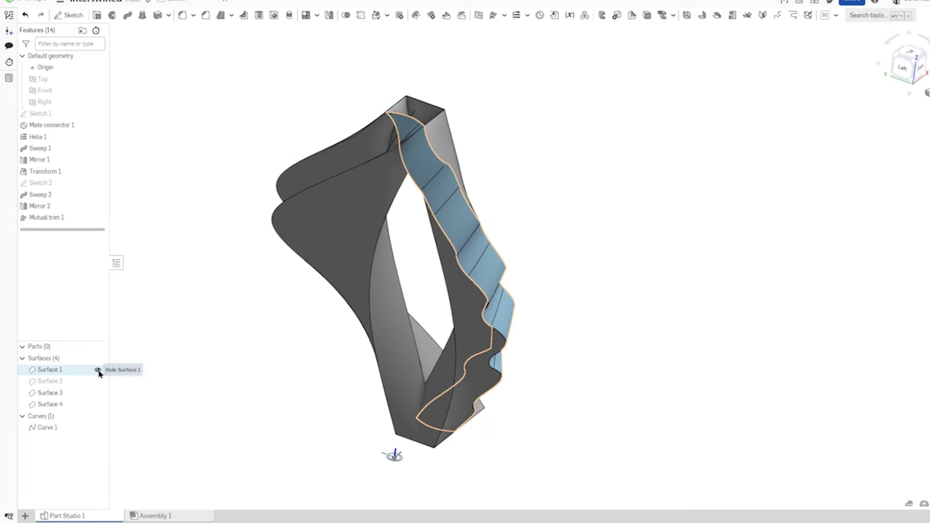
pyautogui.click(98, 370)
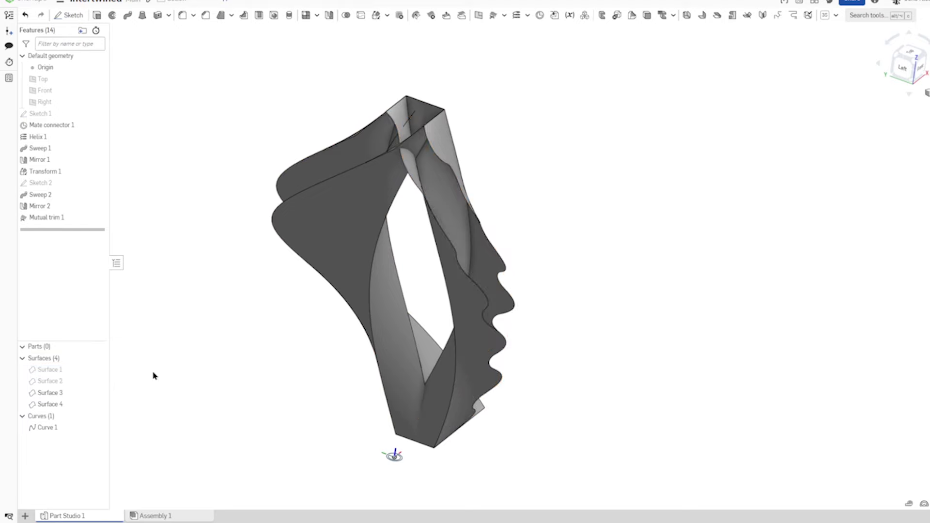
pyautogui.click(96, 382)
pyautogui.press('f')
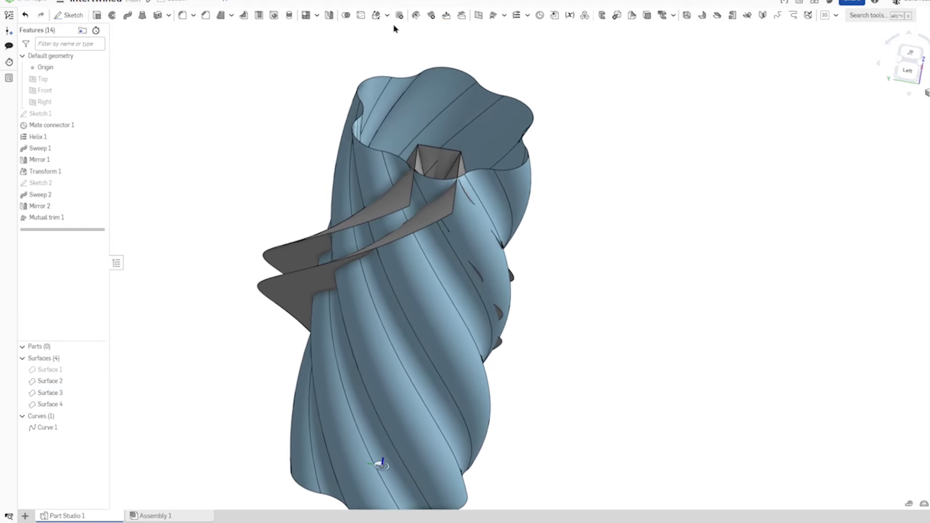
# - Mutually trim twisted Surface 2 with the original channel Surface 3, keeping the strip of Surface 2 inside the channel
pyautogui.click(494, 15)
pyautogui.click(407, 201)
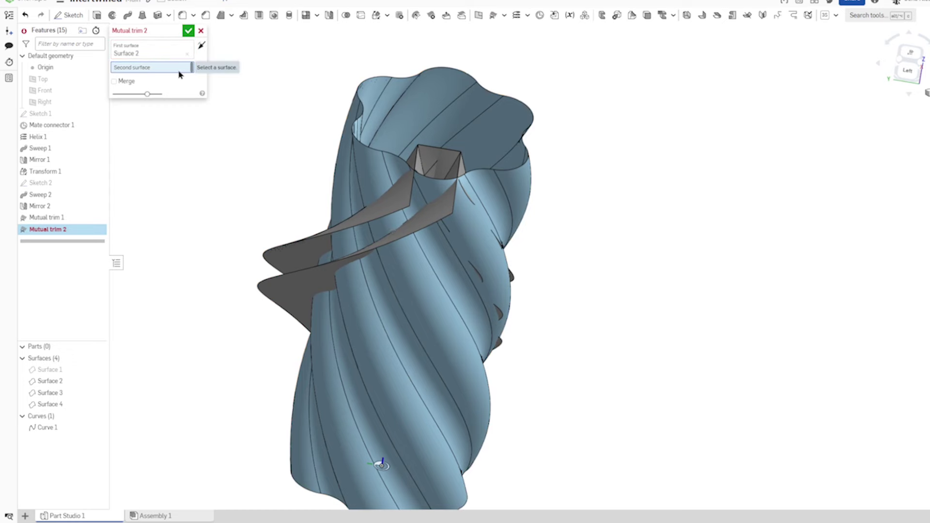
pyautogui.click(293, 217)
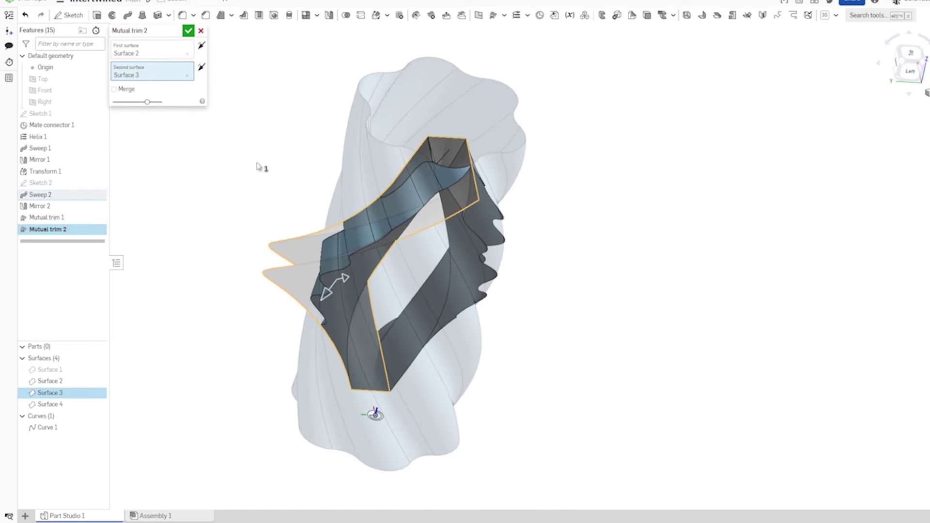
pyautogui.moveTo(281, 156); pyautogui.dragTo(350, 228, button='right')
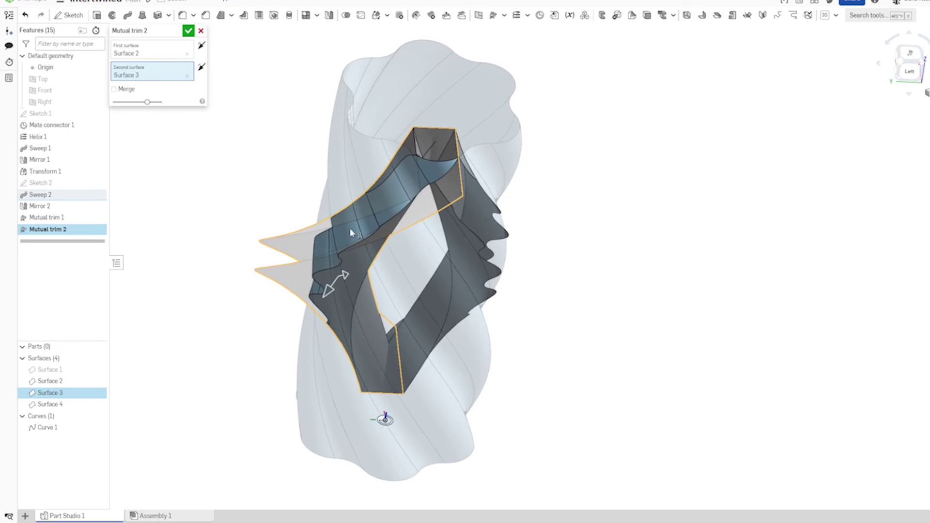
pyautogui.click(201, 70)
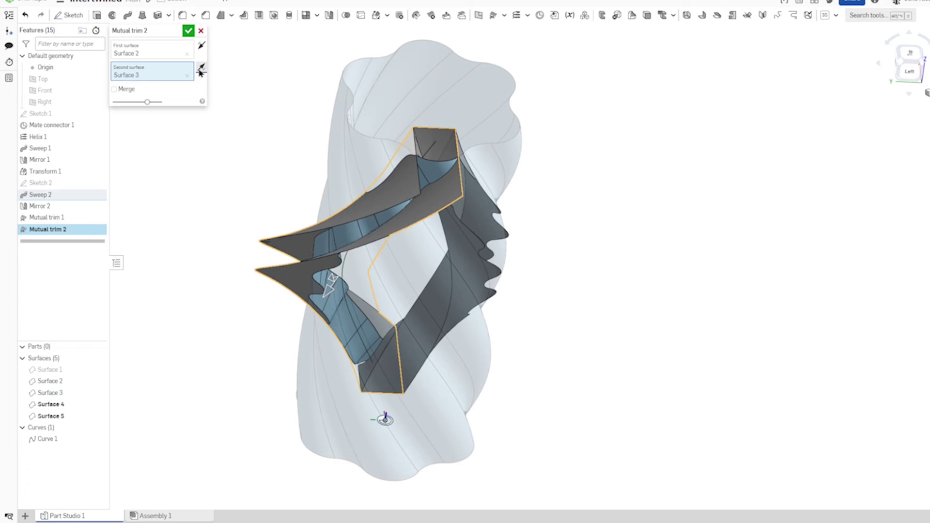
pyautogui.click(199, 70)
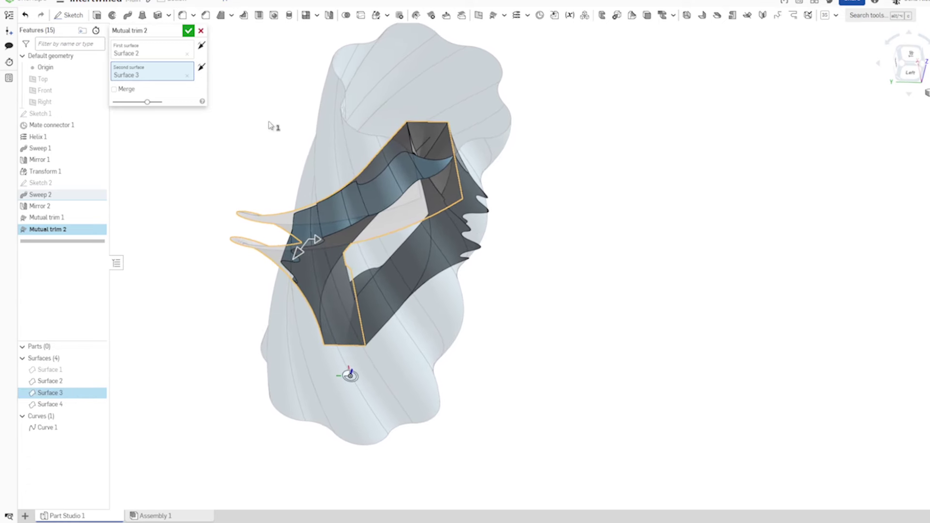
pyautogui.click(189, 31)
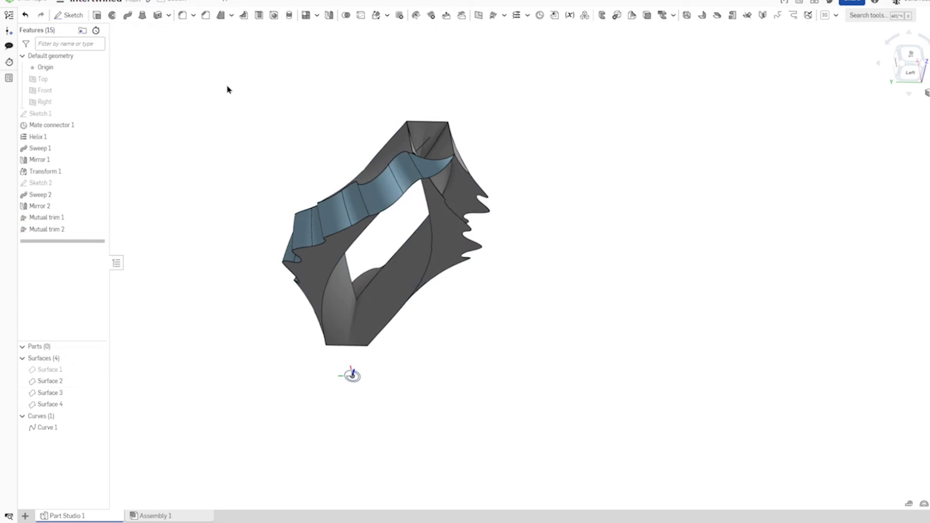
# - Show Surface 1 again and delete both channel surfaces, Surface 3 and Surface 4
pyautogui.click(99, 370)
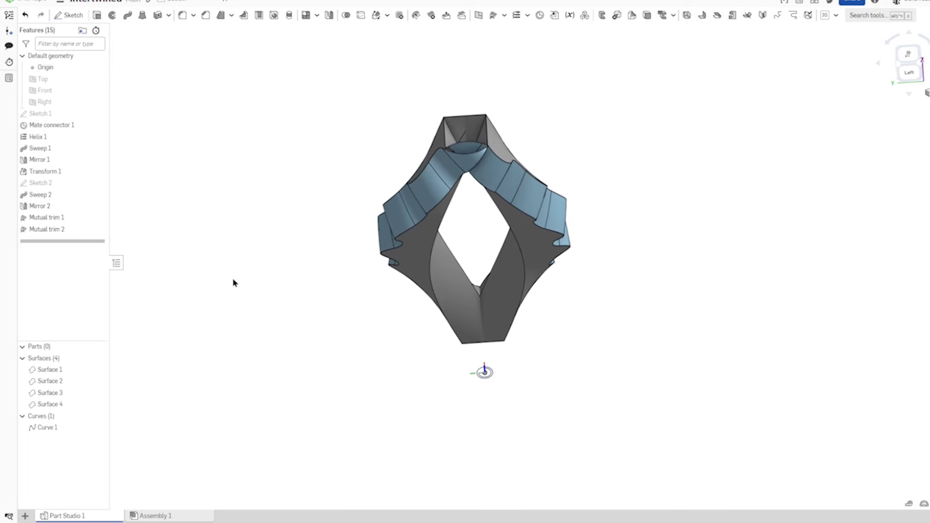
pyautogui.click(416, 15)
pyautogui.click(419, 270)
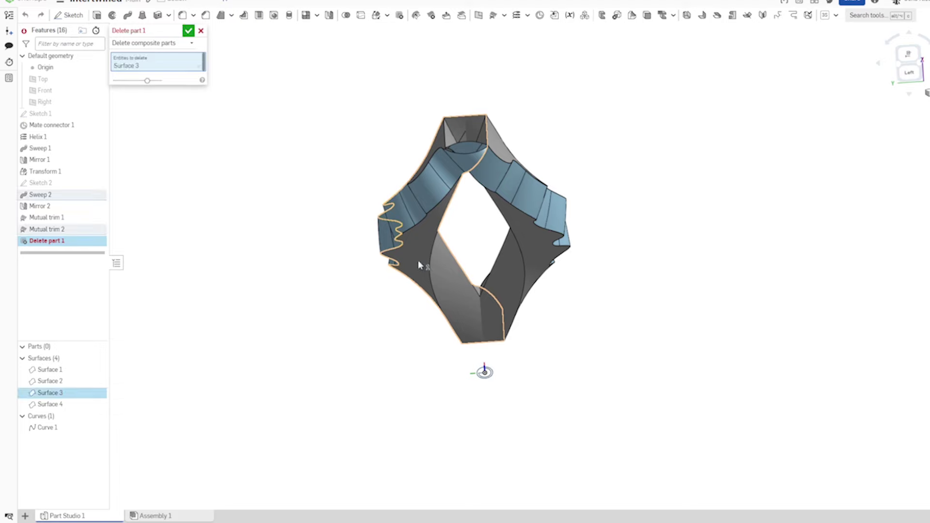
pyautogui.click(507, 275)
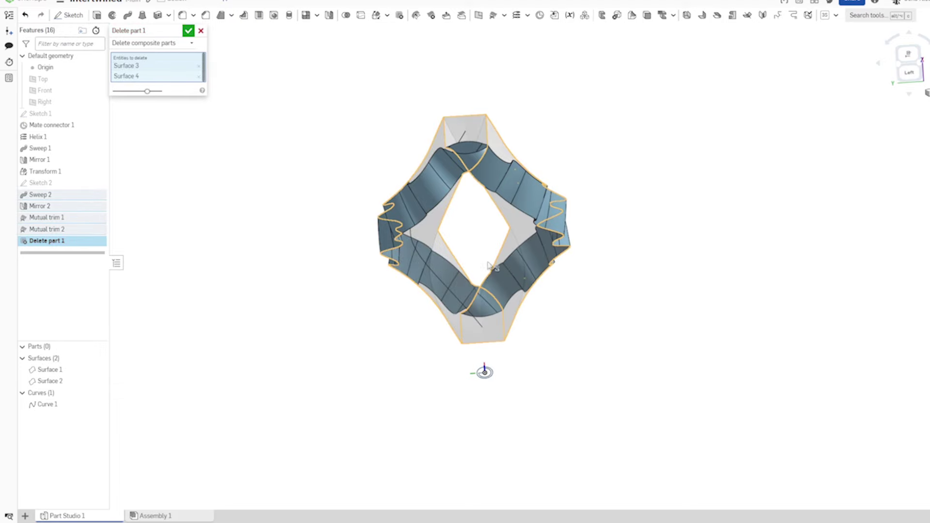
pyautogui.click(189, 31)
# - Thicken Surface 1 and Surface 2 into new parts about their mid plane with a 1 mm thickness
pyautogui.press('Up')
pyautogui.press('Up')
pyautogui.press('Up')
pyautogui.press('Up')
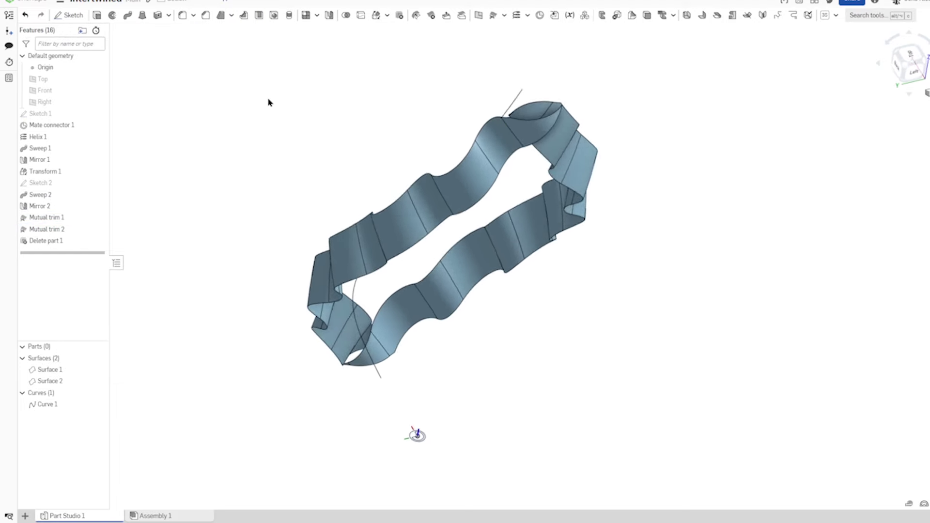
pyautogui.press('Up')
pyautogui.press('Up')
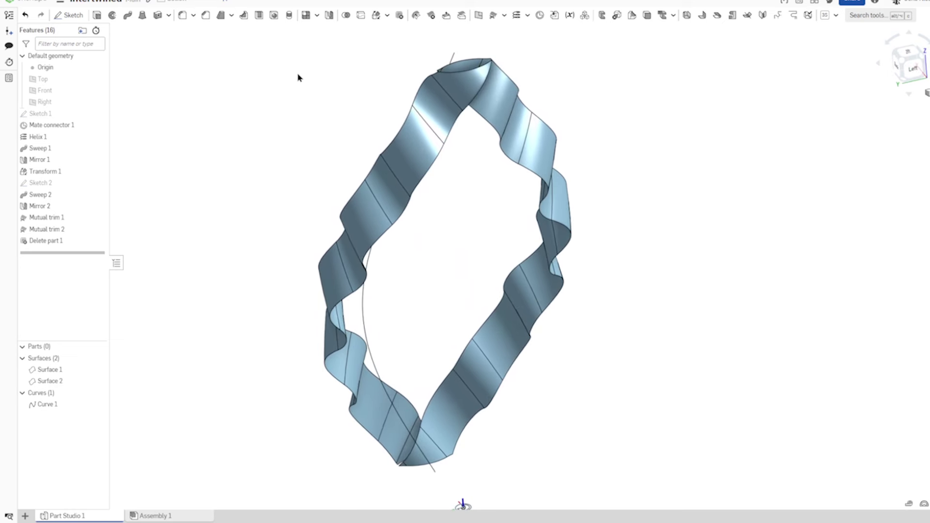
pyautogui.click(157, 15)
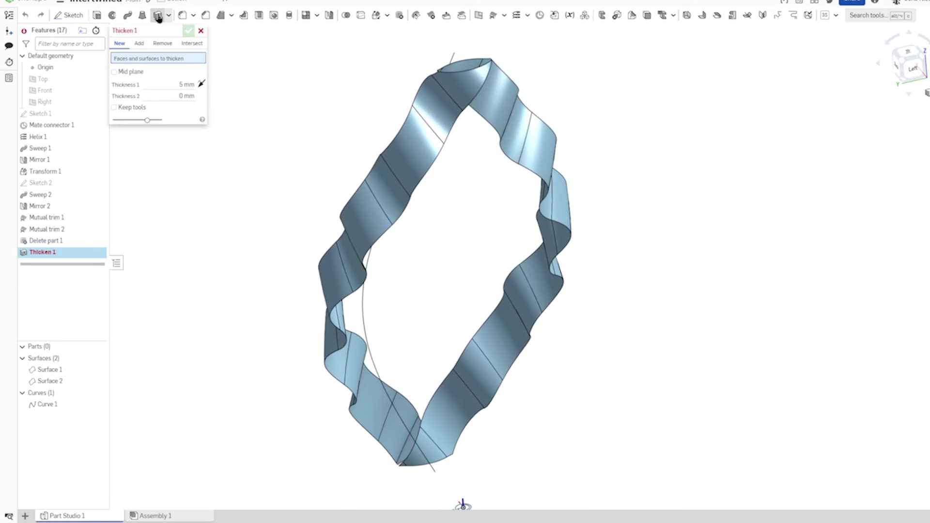
pyautogui.click(114, 72)
pyautogui.click(183, 85)
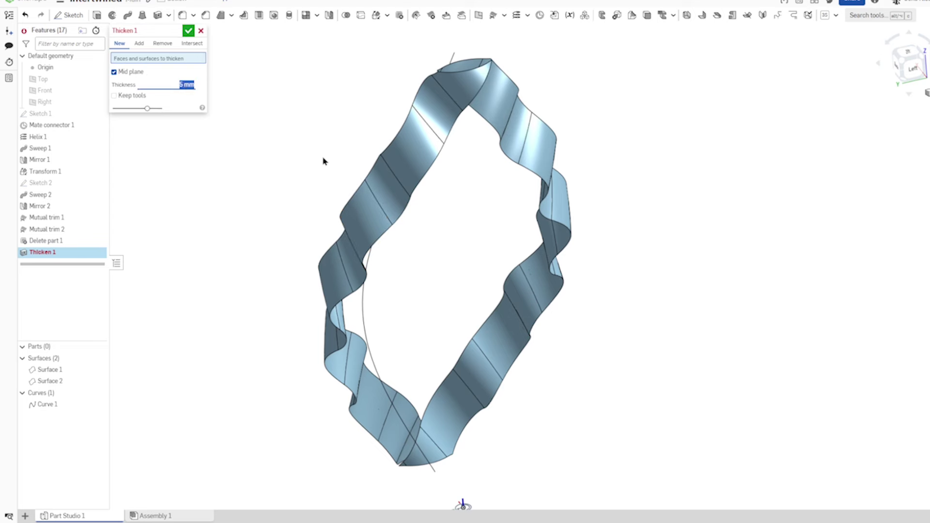
pyautogui.write('1')
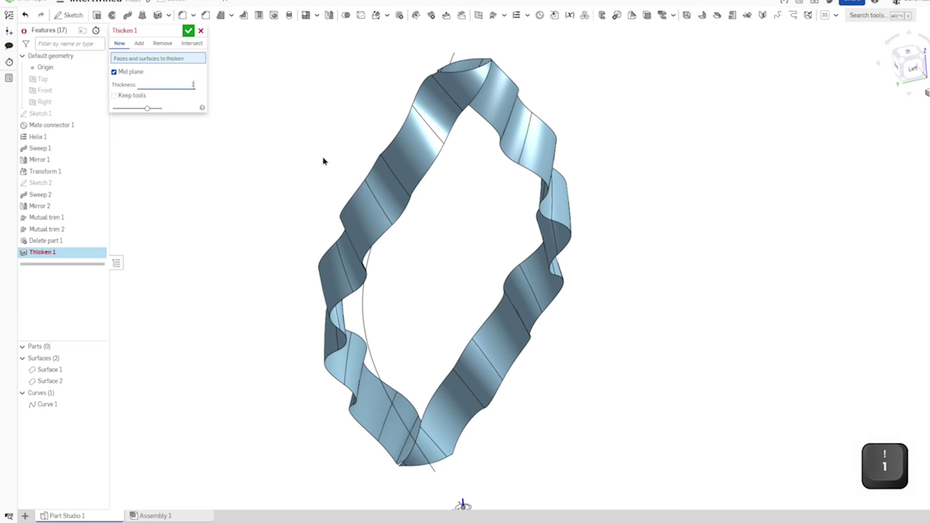
pyautogui.click(379, 217)
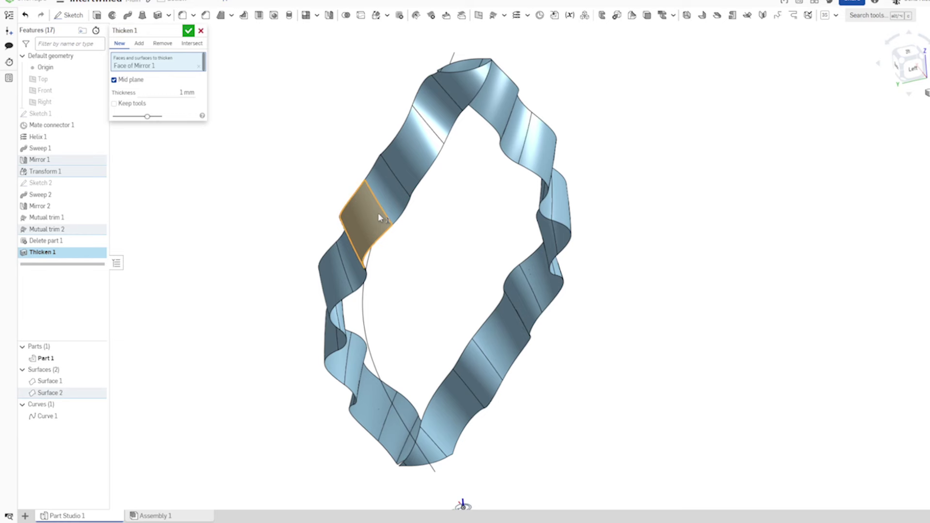
pyautogui.click(199, 67)
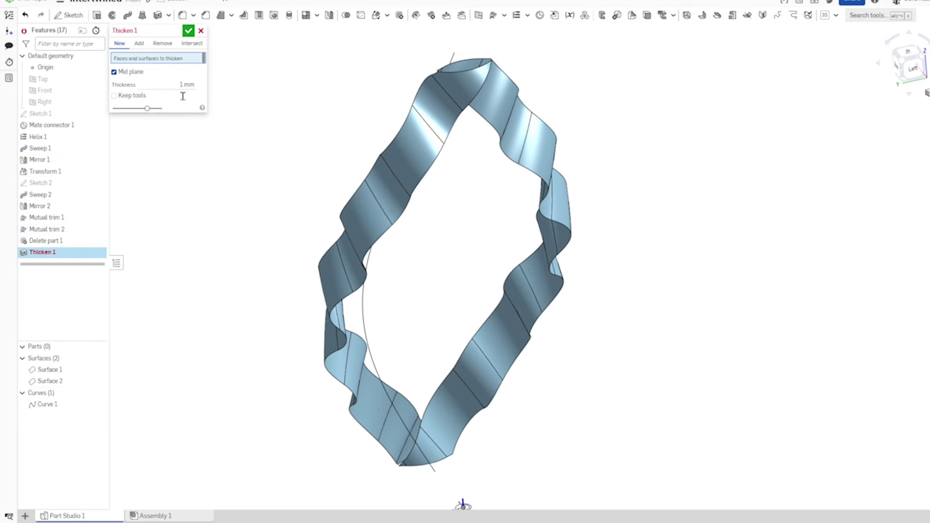
pyautogui.click(53, 370)
pyautogui.click(59, 383)
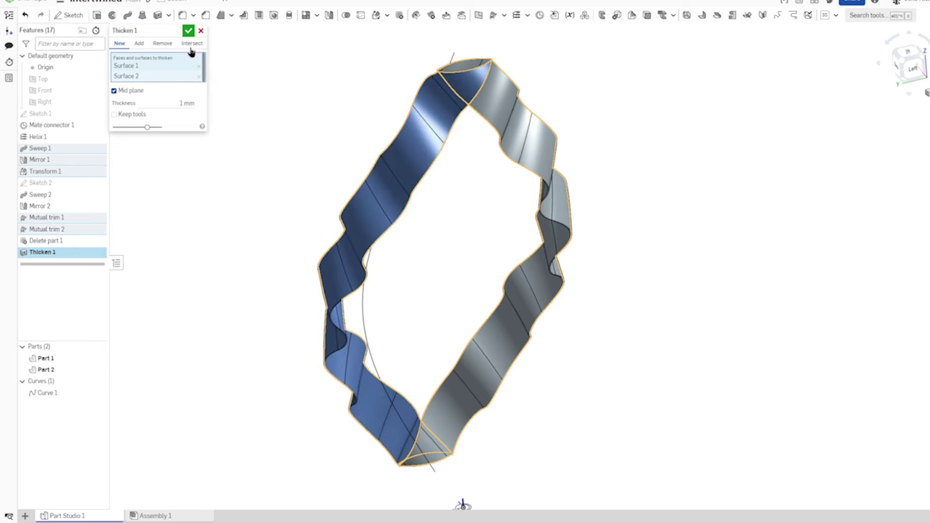
pyautogui.click(189, 32)
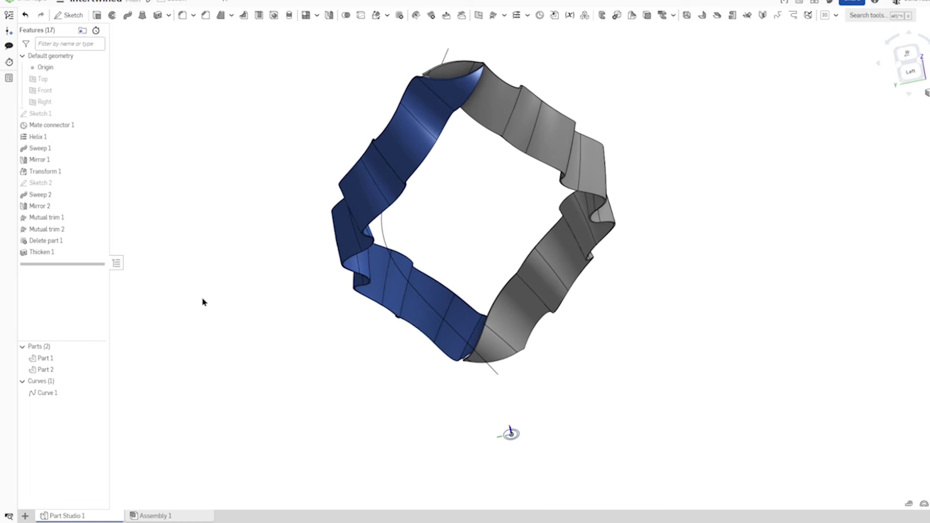
# - Change the appearance of Part 1 to purple (#981FAC)
pyautogui.rightClick(55, 363)
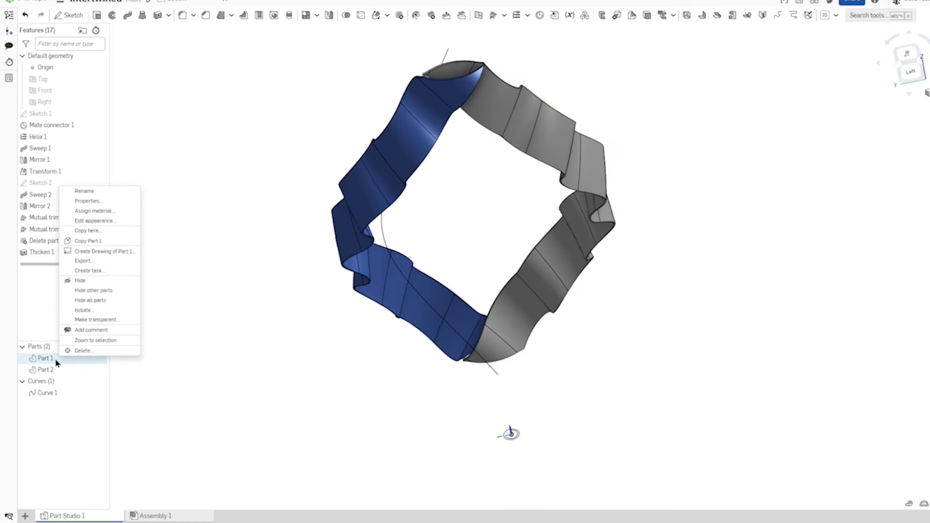
pyautogui.click(107, 224)
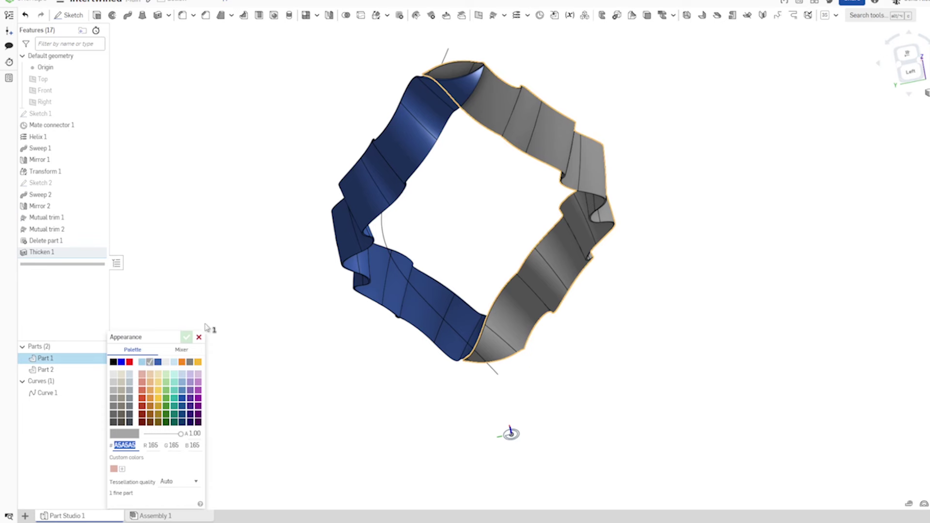
pyautogui.click(198, 398)
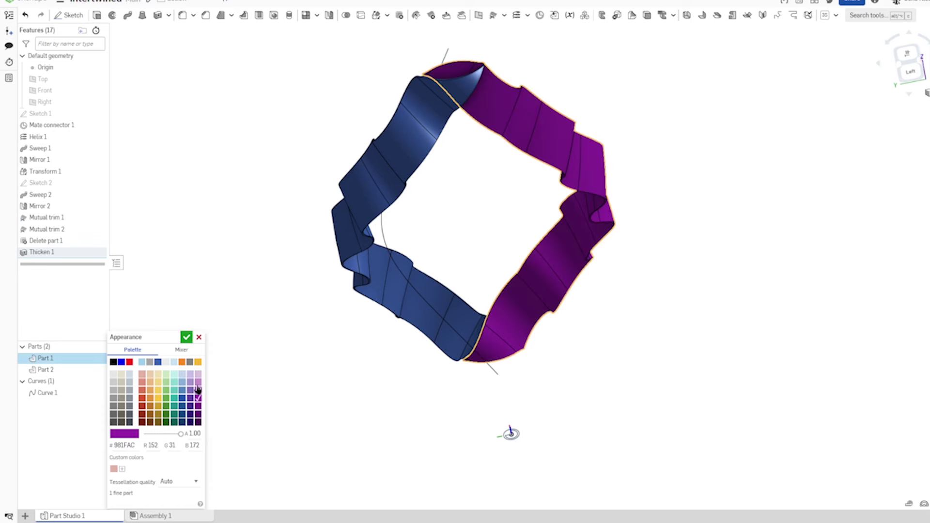
pyautogui.click(186, 338)
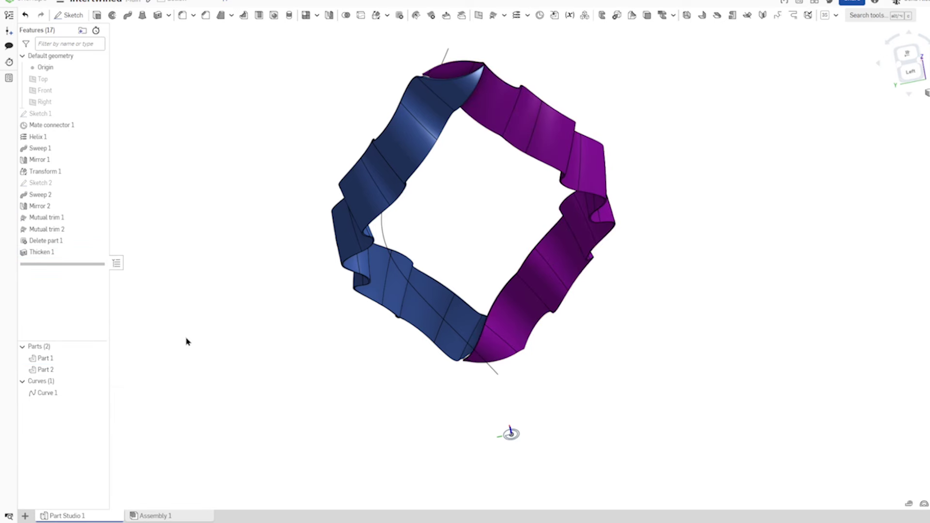
# - Change the appearance of Part 2 to golden yellow (#FFC10E)
pyautogui.rightClick(71, 373)
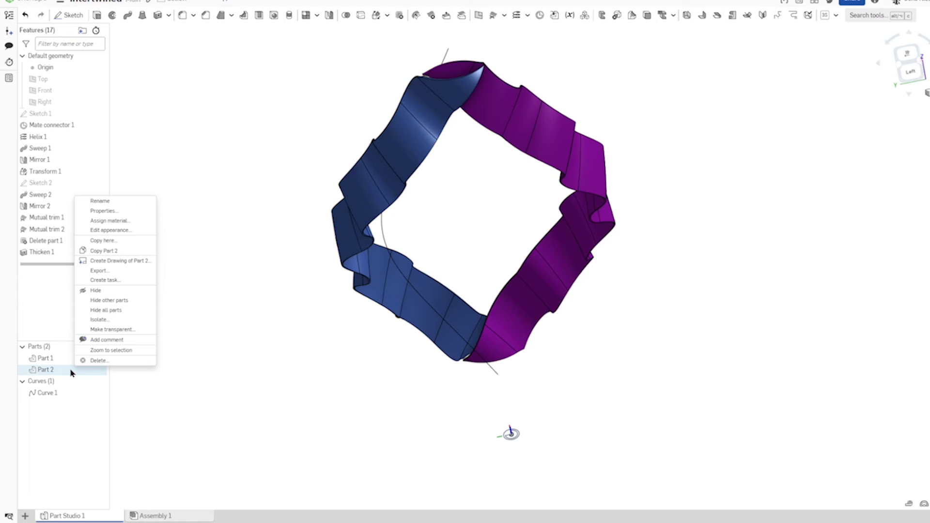
pyautogui.click(111, 230)
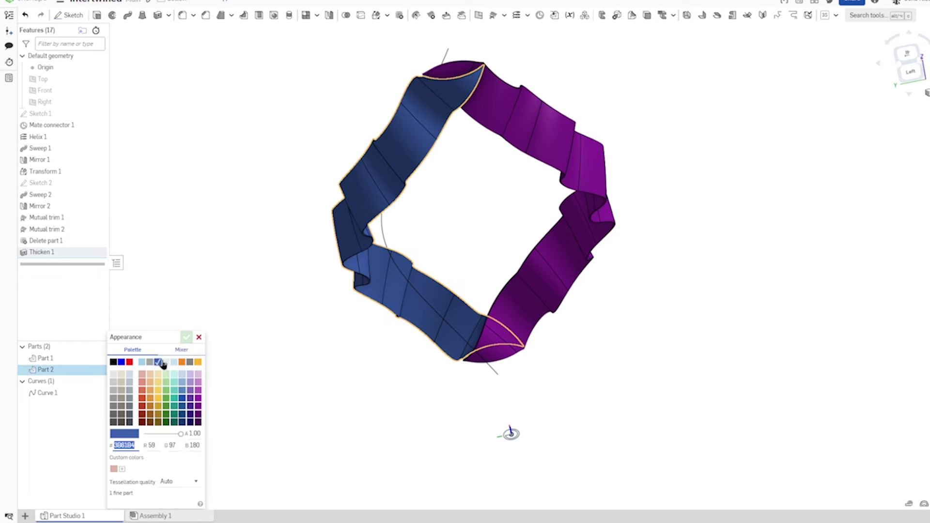
pyautogui.click(158, 399)
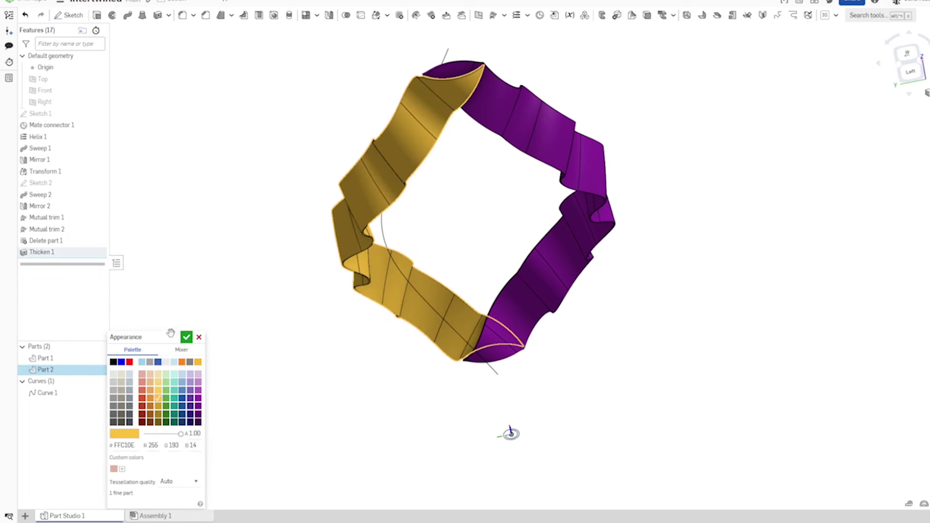
pyautogui.click(186, 338)
# - Hide the helix curve, Curve 1, so only the two coloured strips are displayed
pyautogui.press('Right')
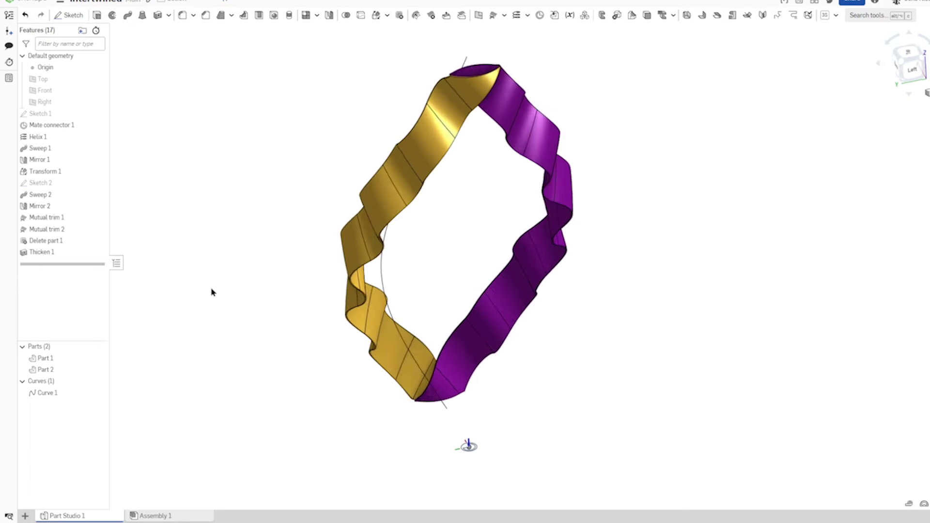
pyautogui.press('Right')
pyautogui.press('Right')
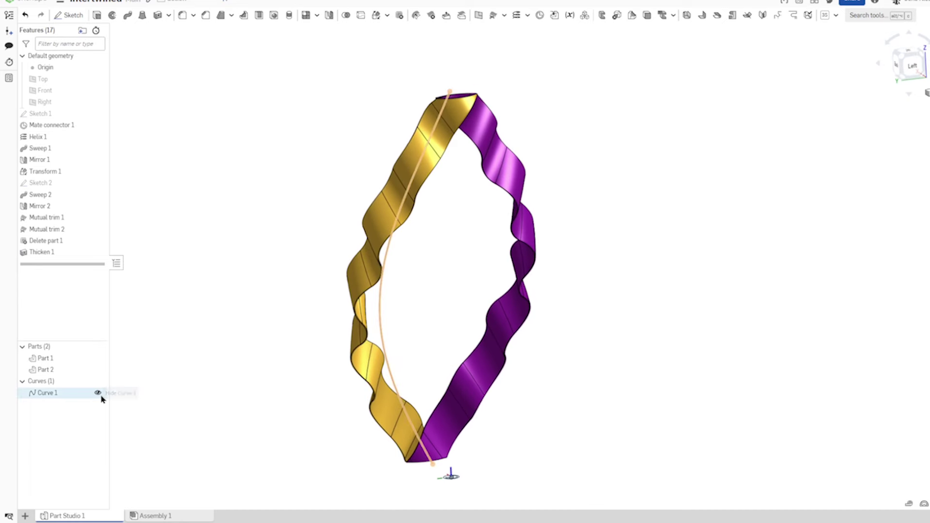
pyautogui.click(98, 393)
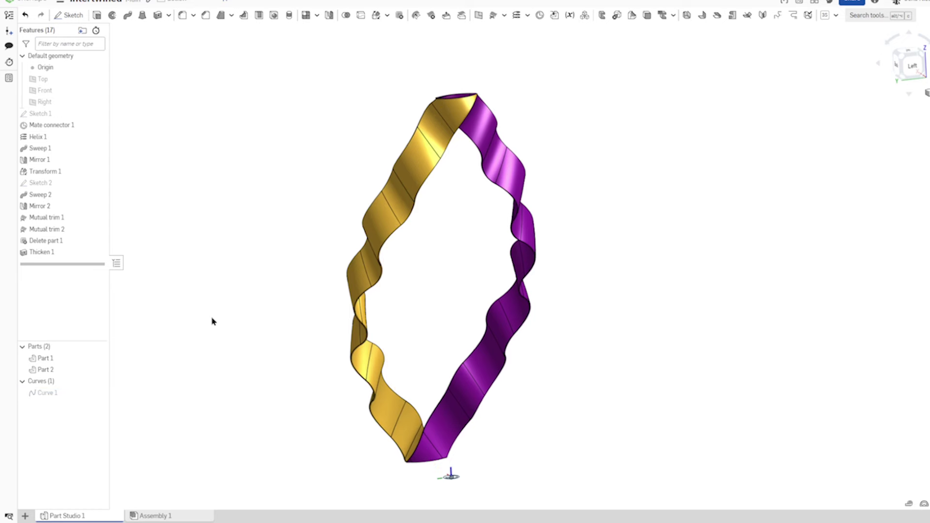
# - Circular-pattern Part 1 and Part 2 around Mate connector 1 with 12 equally spaced instances over 360 degrees
pyautogui.press('Down')
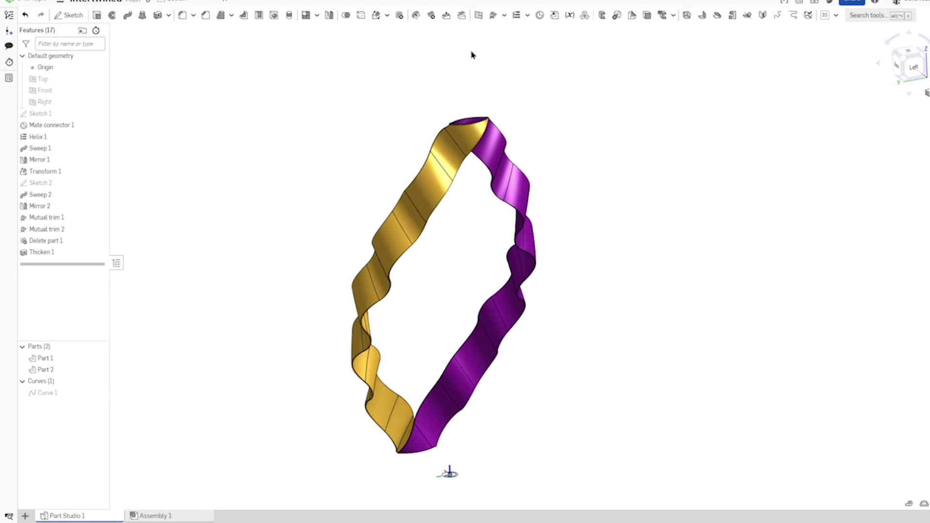
pyautogui.click(317, 15)
pyautogui.click(326, 48)
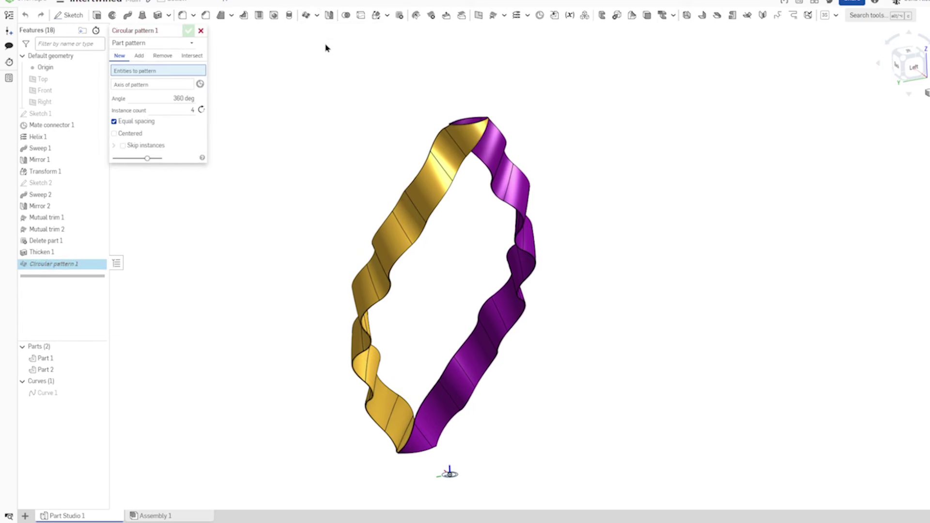
pyautogui.click(390, 233)
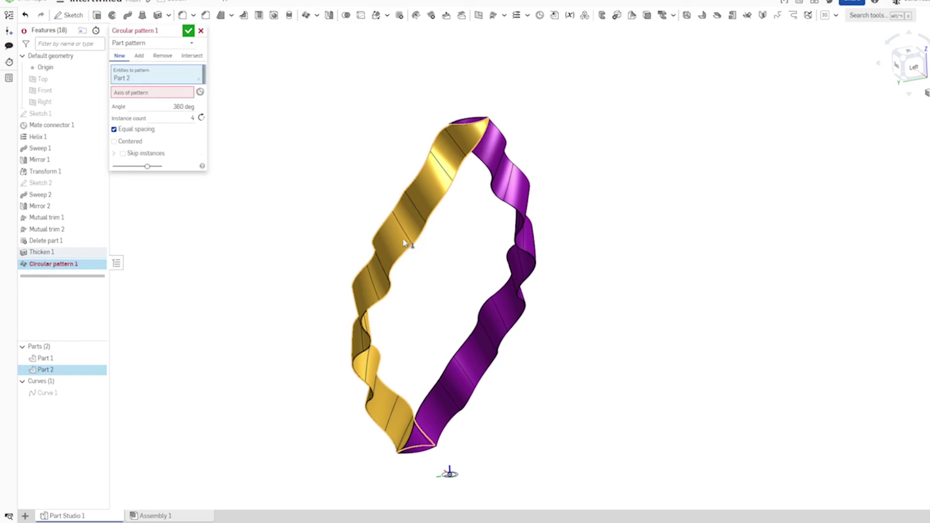
pyautogui.click(501, 301)
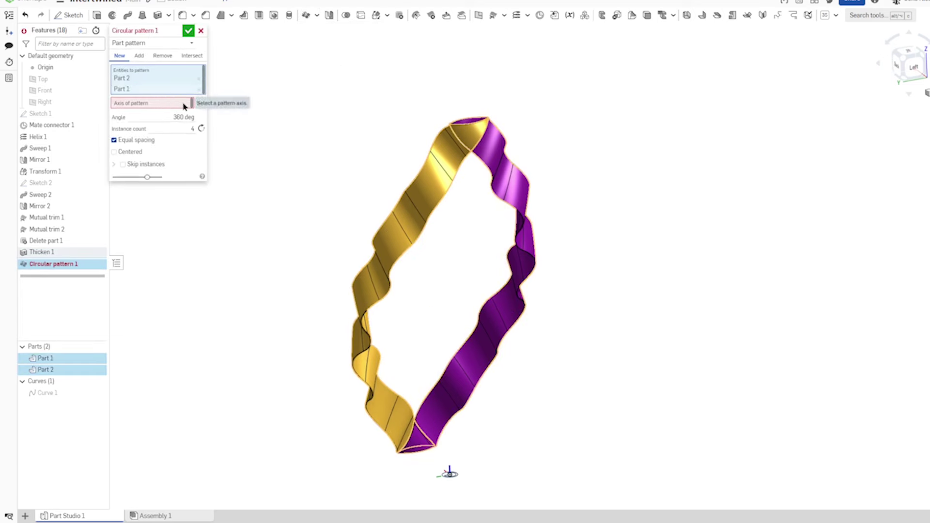
pyautogui.click(199, 103)
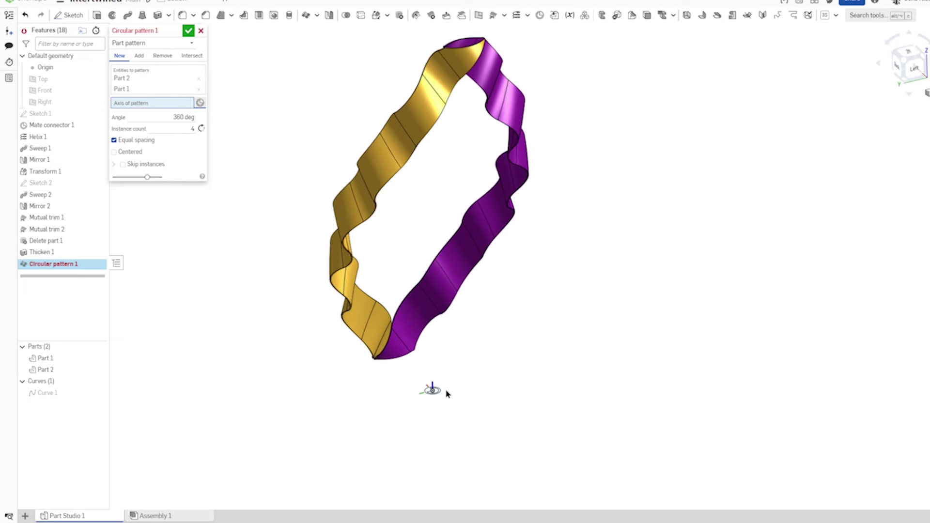
pyautogui.click(435, 389)
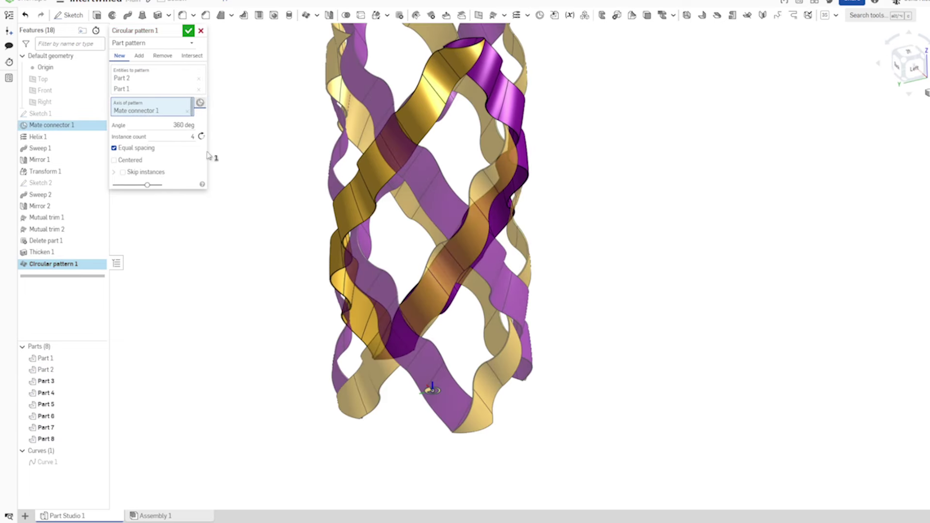
pyautogui.click(191, 137)
pyautogui.write('4')
pyautogui.click(188, 31)
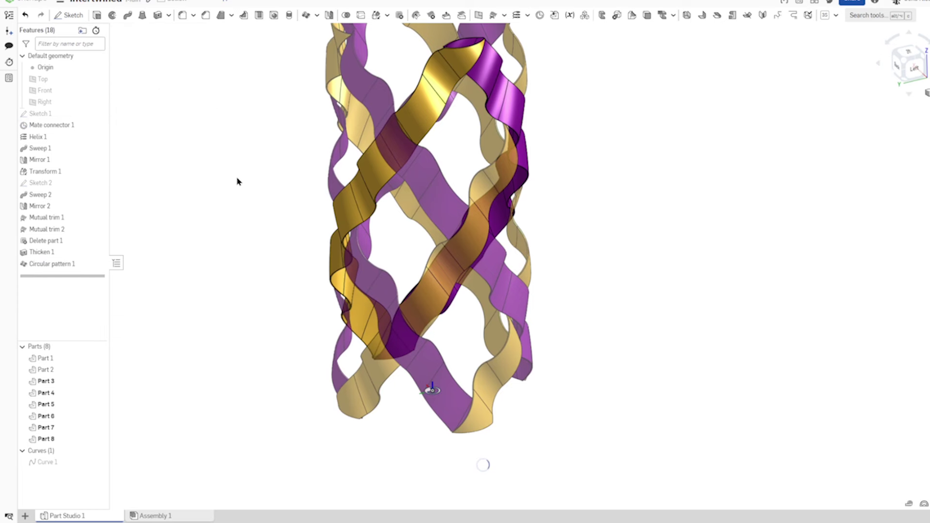
pyautogui.press('Up')
pyautogui.press('Up')
pyautogui.press('Right')
pyautogui.press('Right')
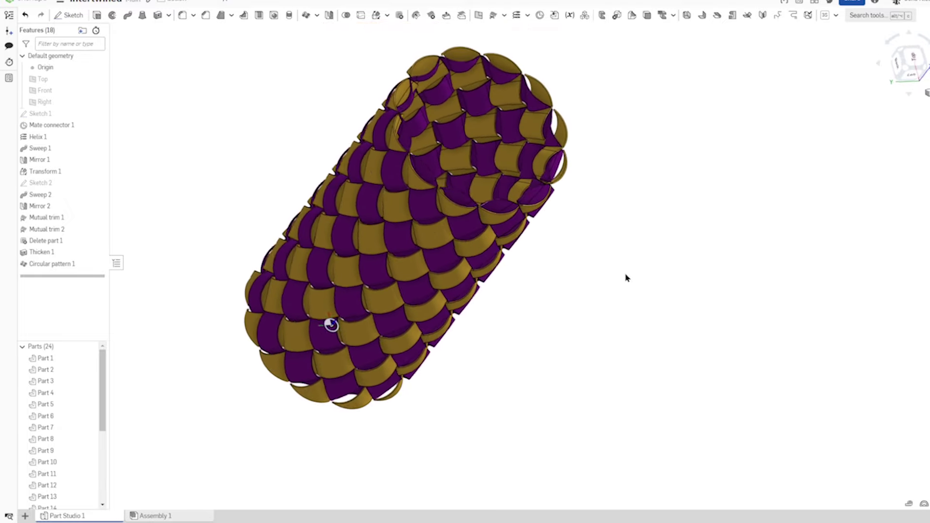